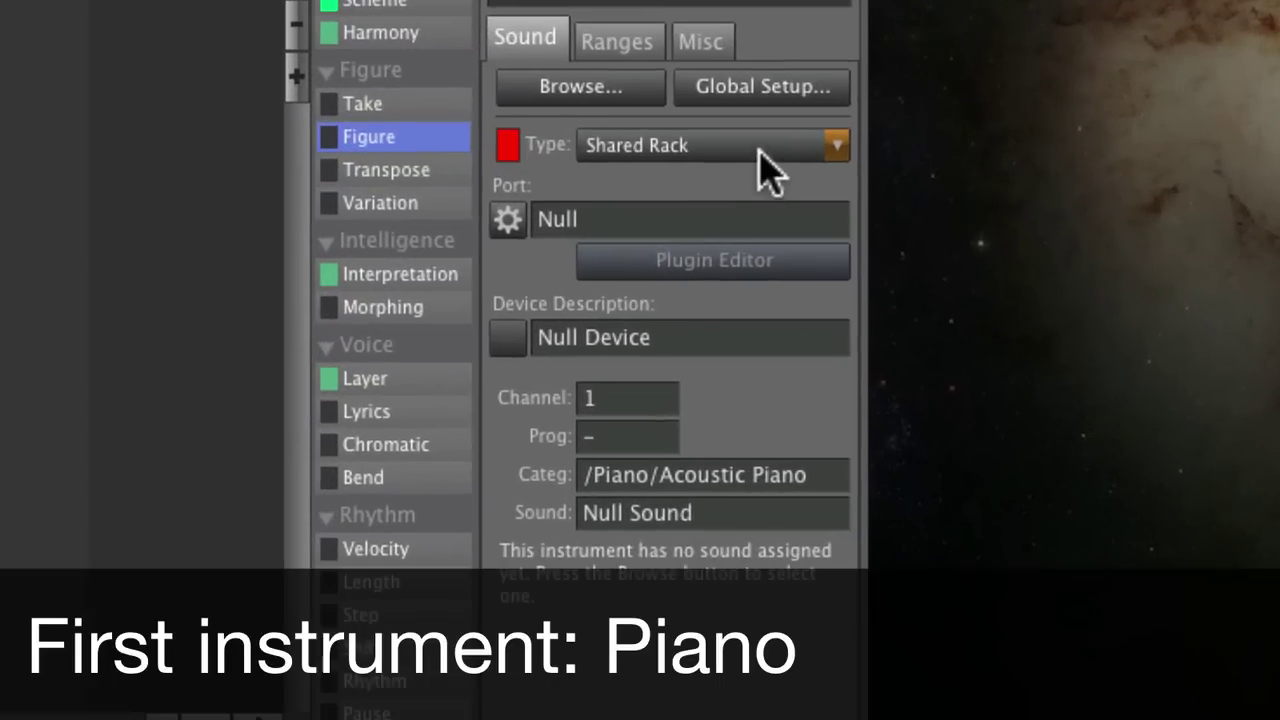
# Set the first instrument's sound type to Private Plugin and load the Kontakt 3 AudioUnit instrument into it
pyautogui.click(920, 383)
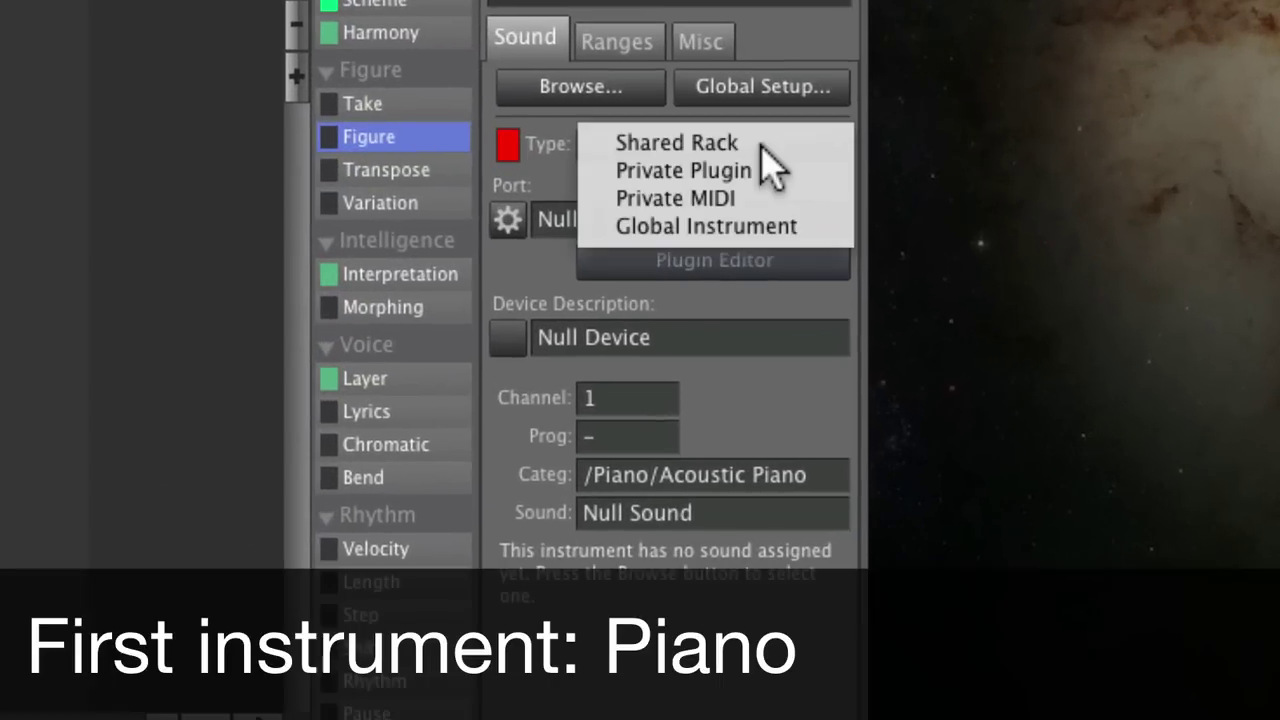
pyautogui.click(810, 172)
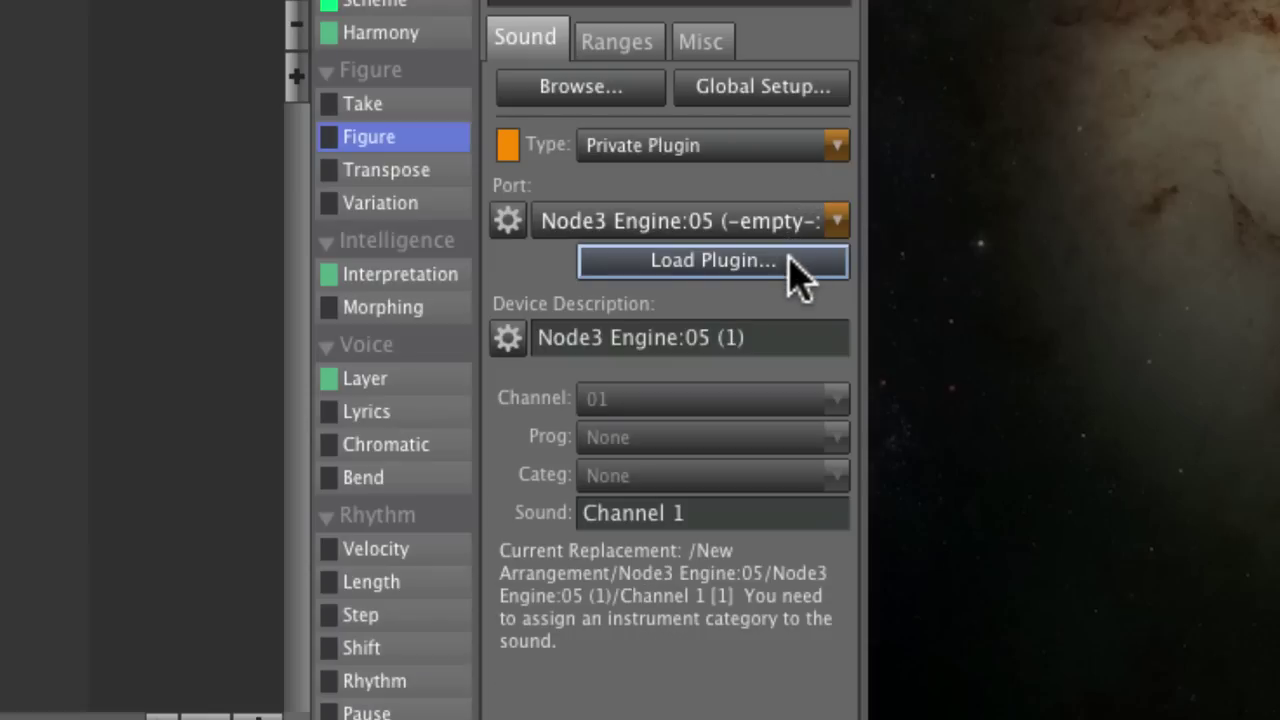
pyautogui.click(795, 262)
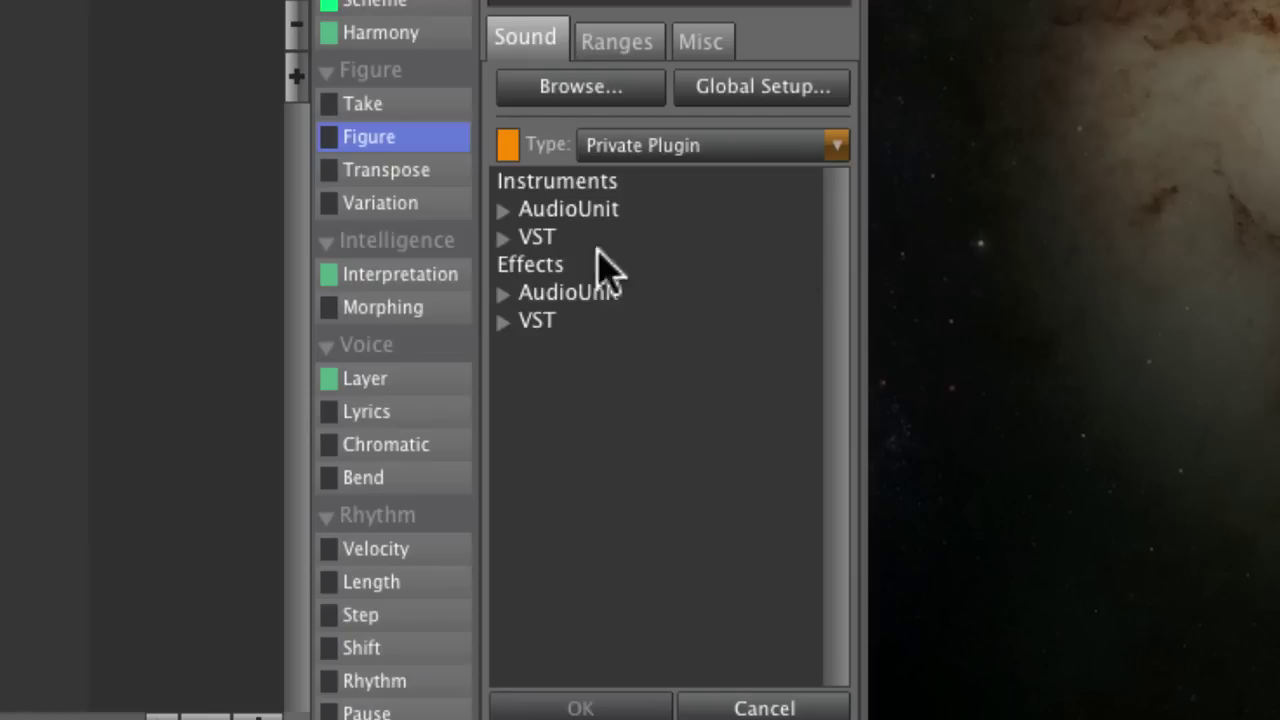
pyautogui.click(503, 211)
pyautogui.scroll(-4, 571, 314)
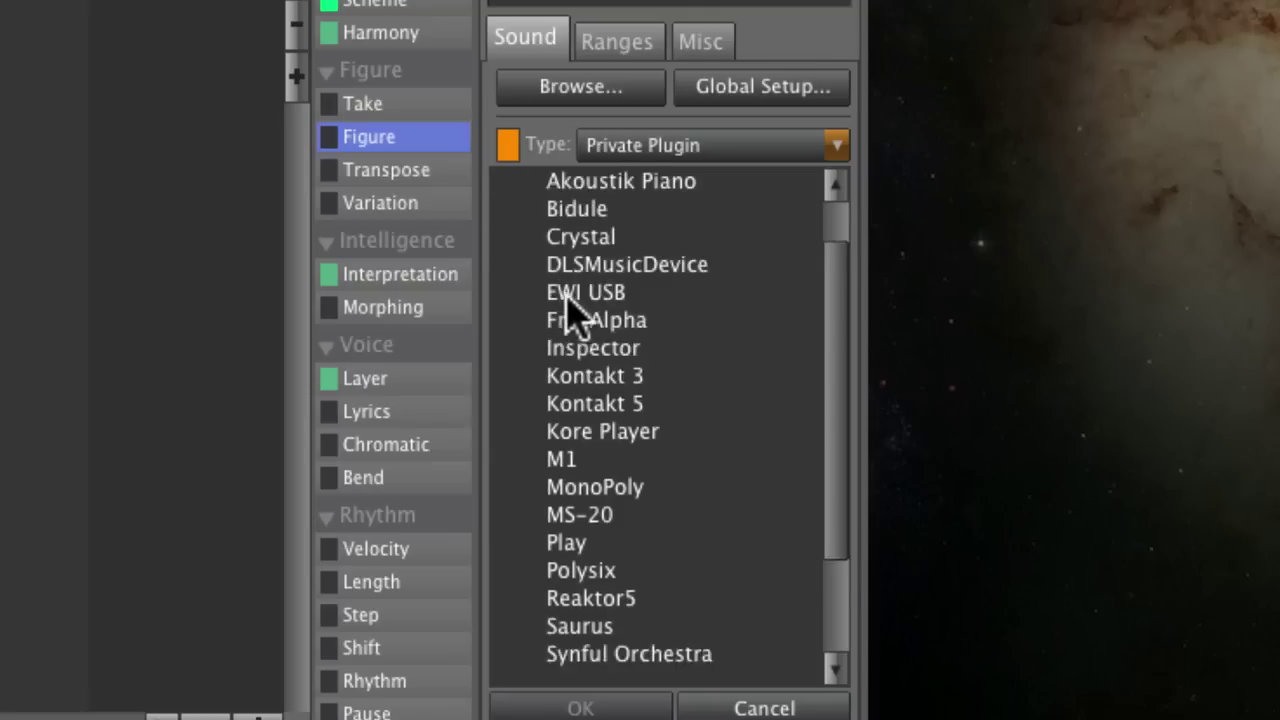
pyautogui.doubleClick(617, 320)
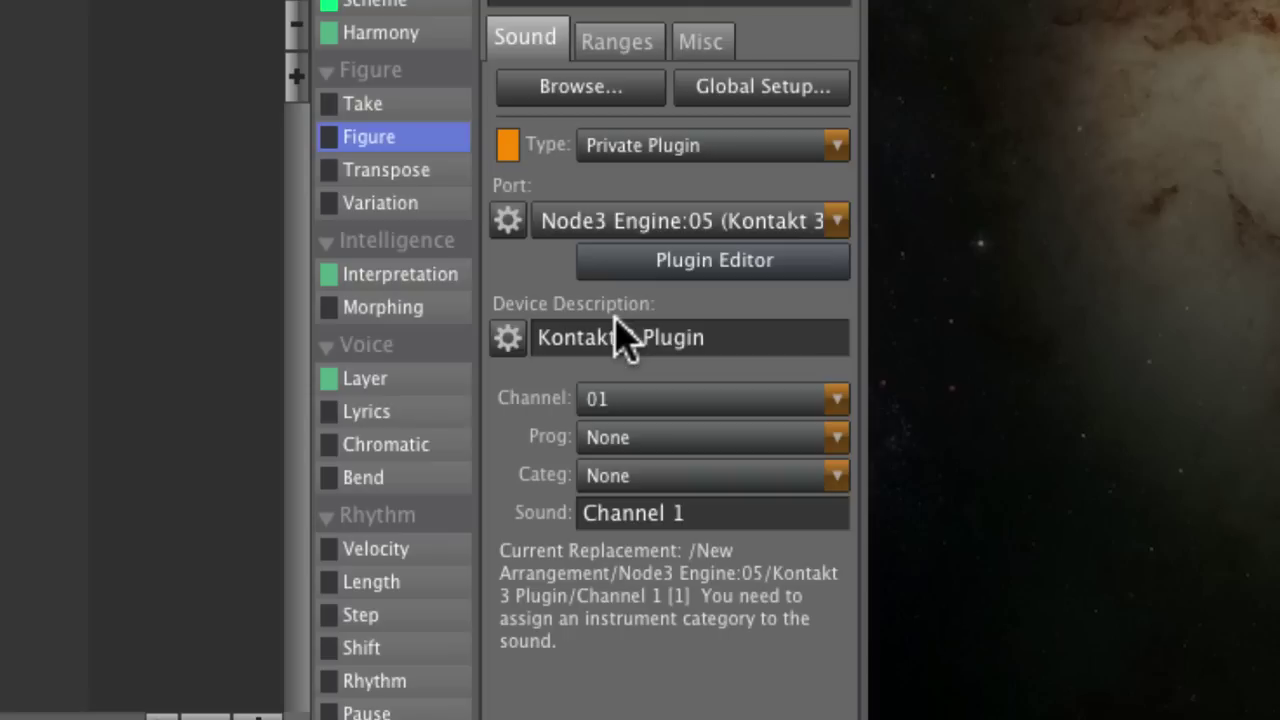
# In the Kontakt 3 plugin editor, search the database for "grand", load ConcertGrand.nki, and close the editor
pyautogui.click(630, 266)
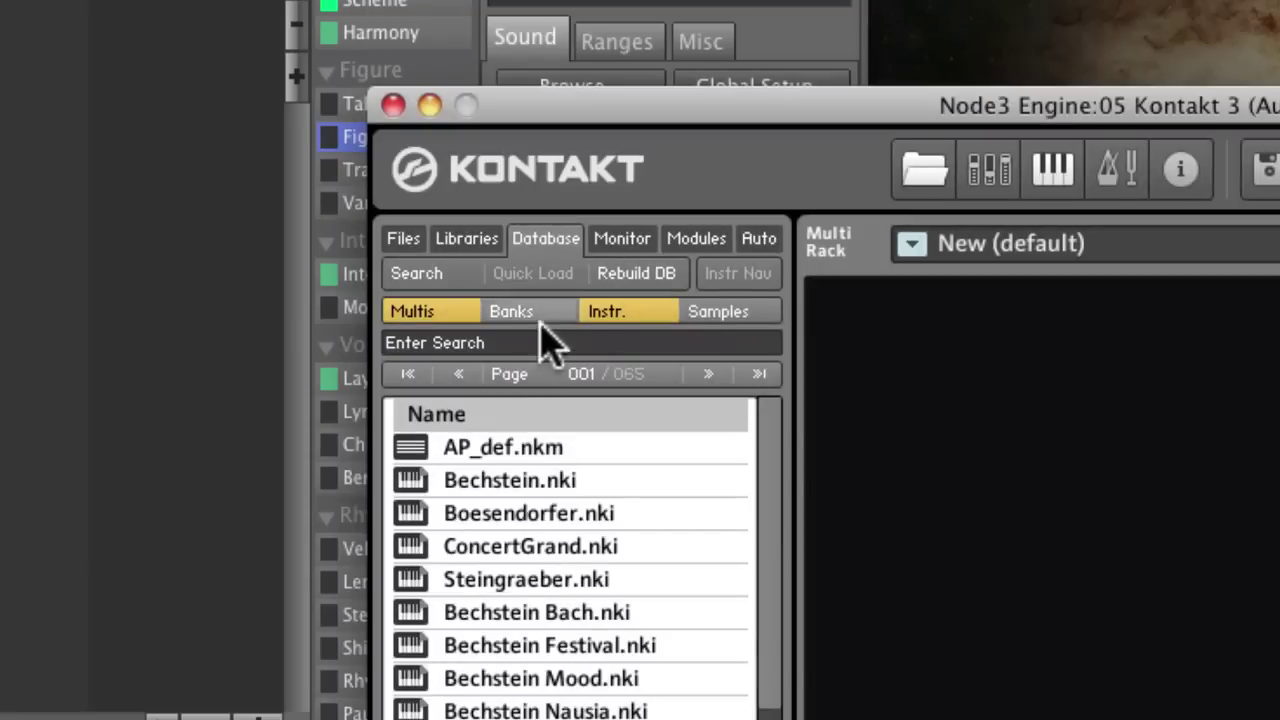
pyautogui.write('grand')
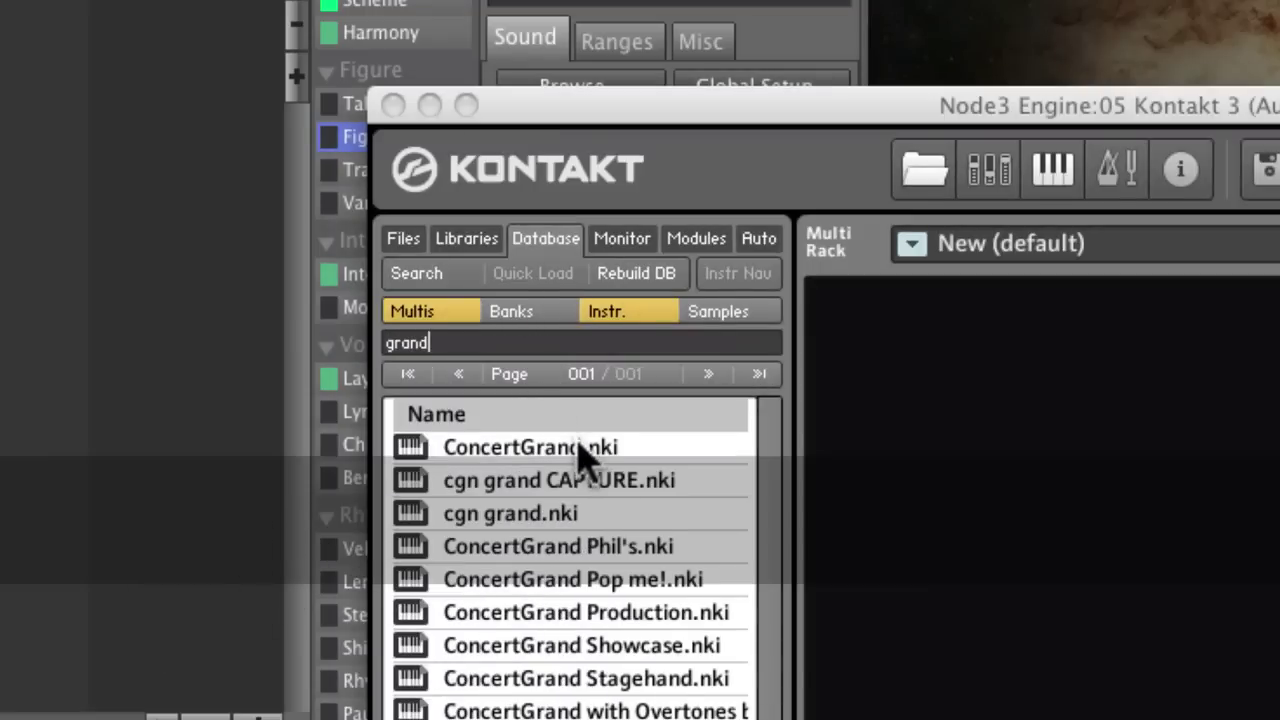
pyautogui.doubleClick(587, 450)
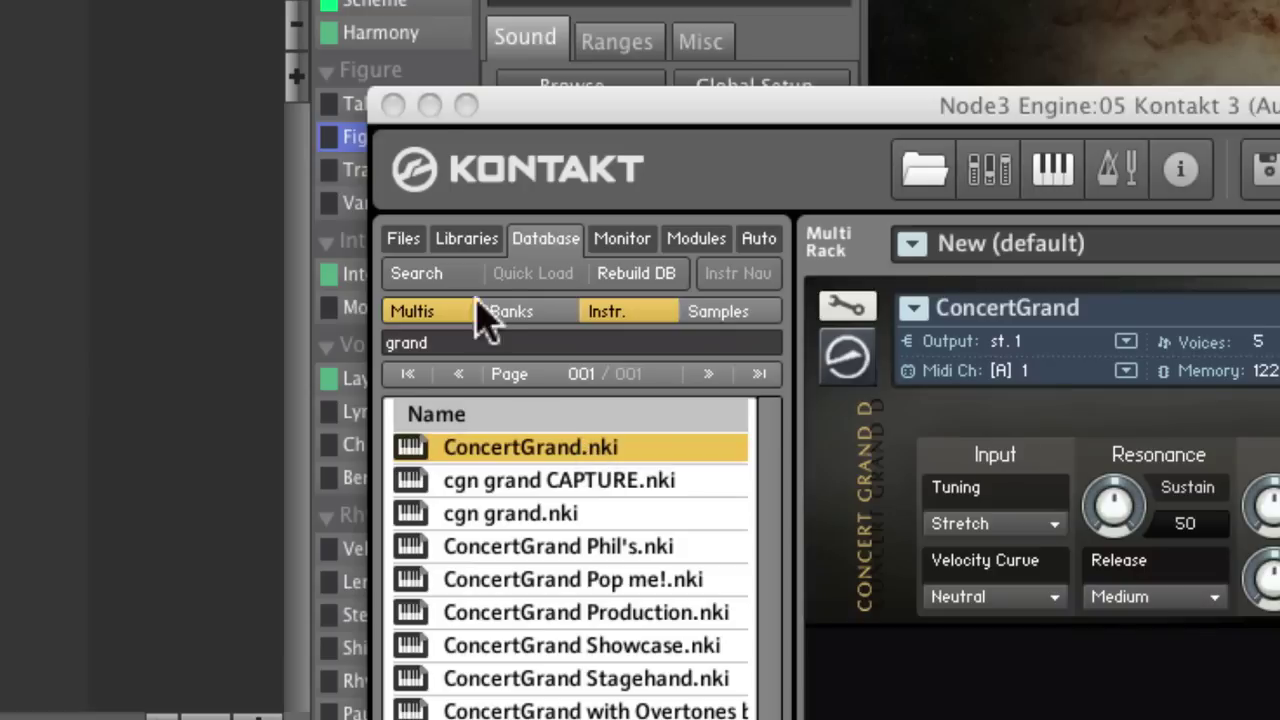
pyautogui.click(392, 105)
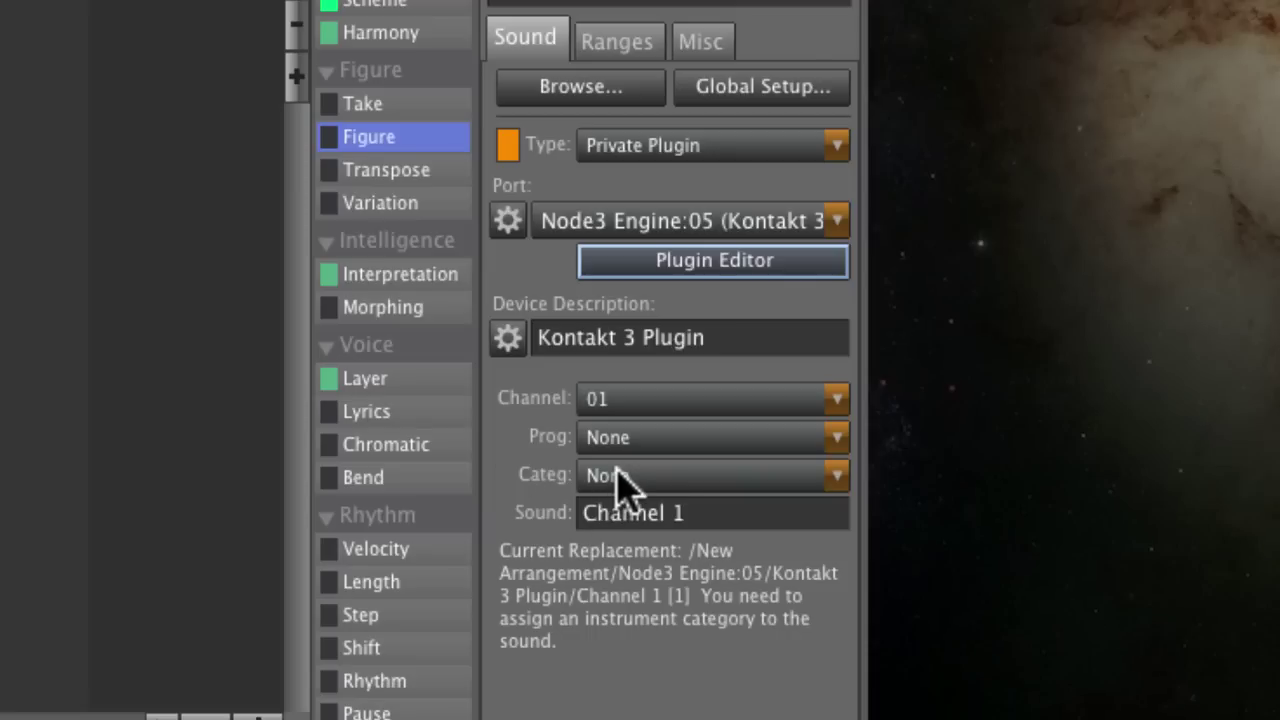
# Assign the /Piano/Acoustic Piano category to the Kontakt sound on channel 1 and name the sound Grand Piano
pyautogui.click(670, 484)
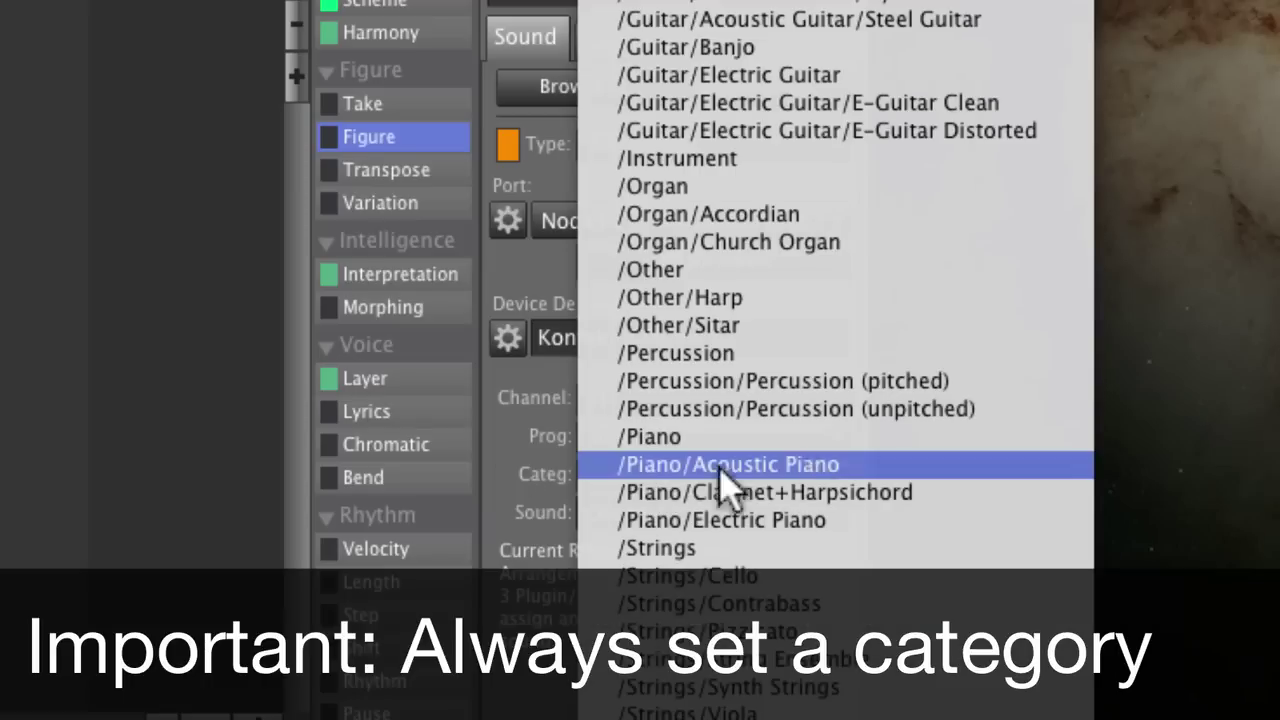
pyautogui.click(894, 466)
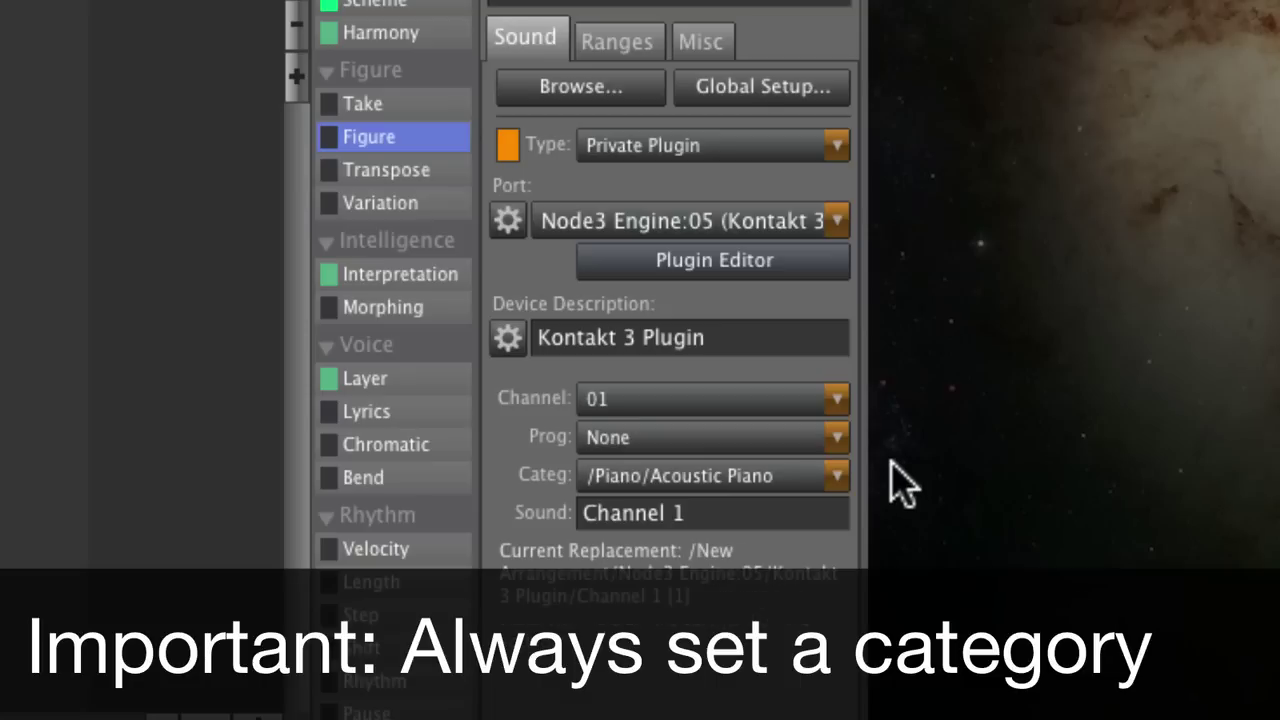
pyautogui.click(737, 528)
pyautogui.doubleClick(737, 528)
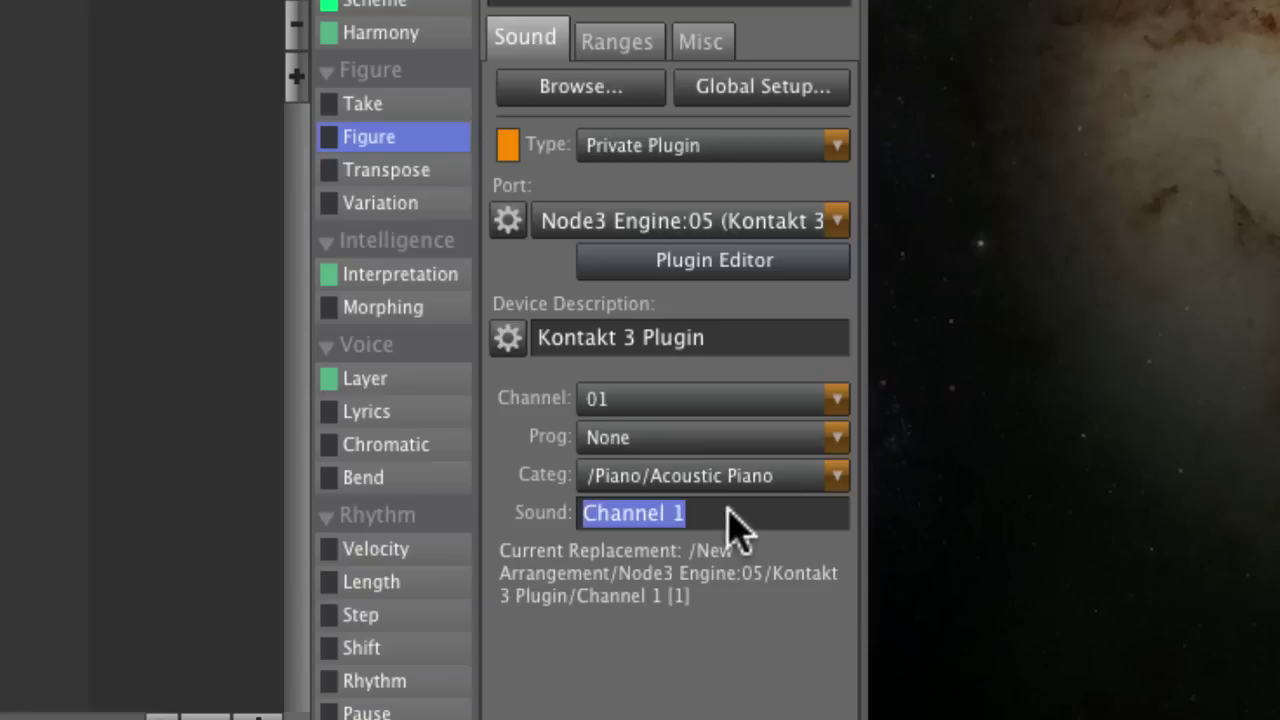
pyautogui.write('Grand Pian')
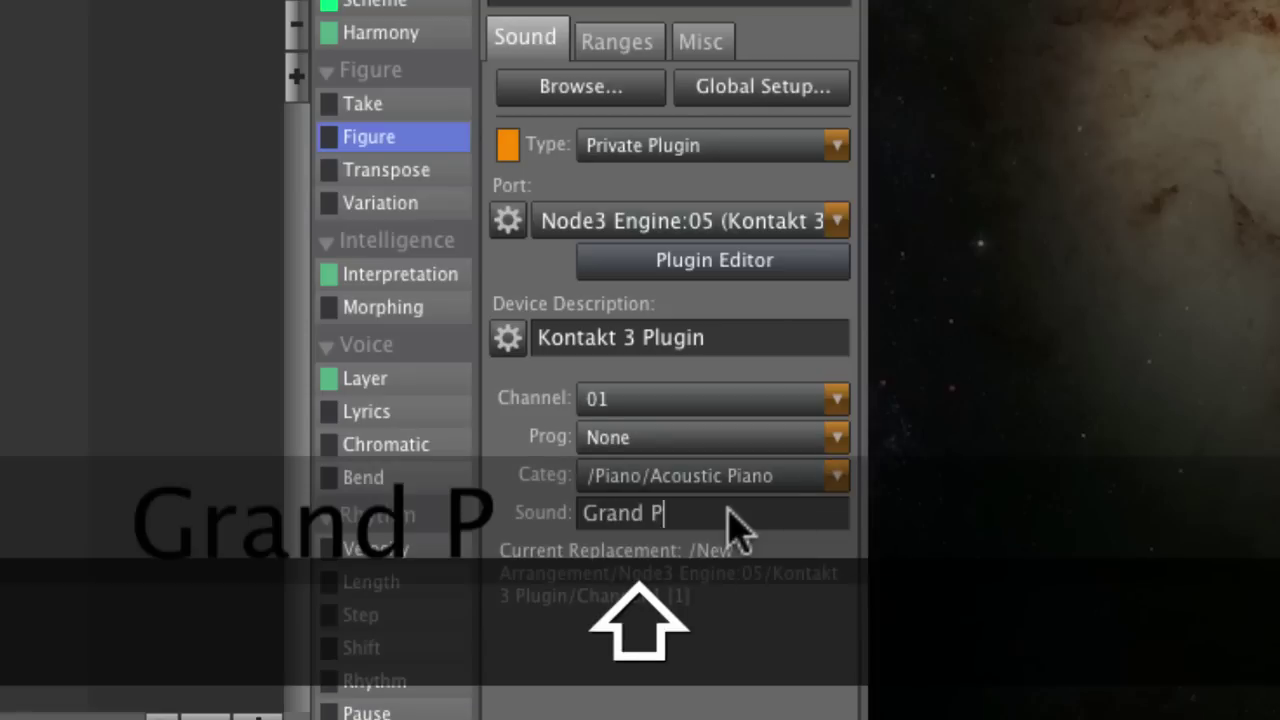
pyautogui.write('o')
pyautogui.press('Return')
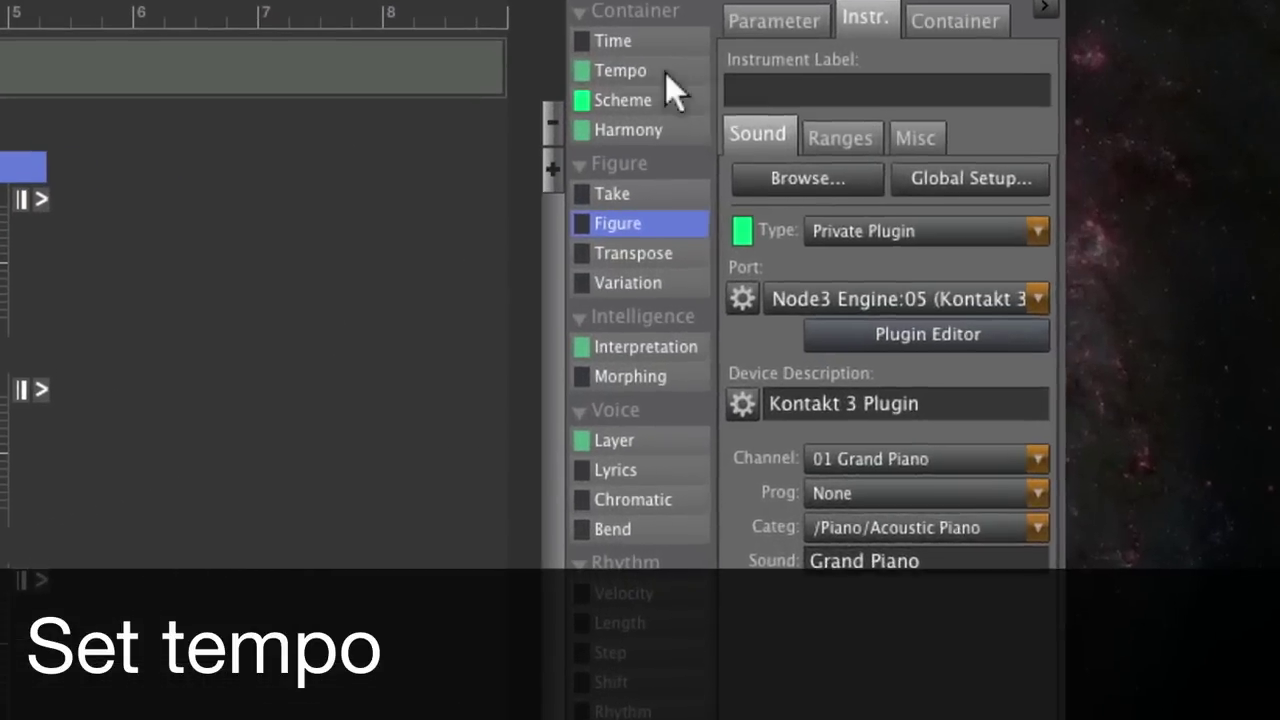
# Set the arrangement's Tempo parameter to 70
pyautogui.click(679, 268)
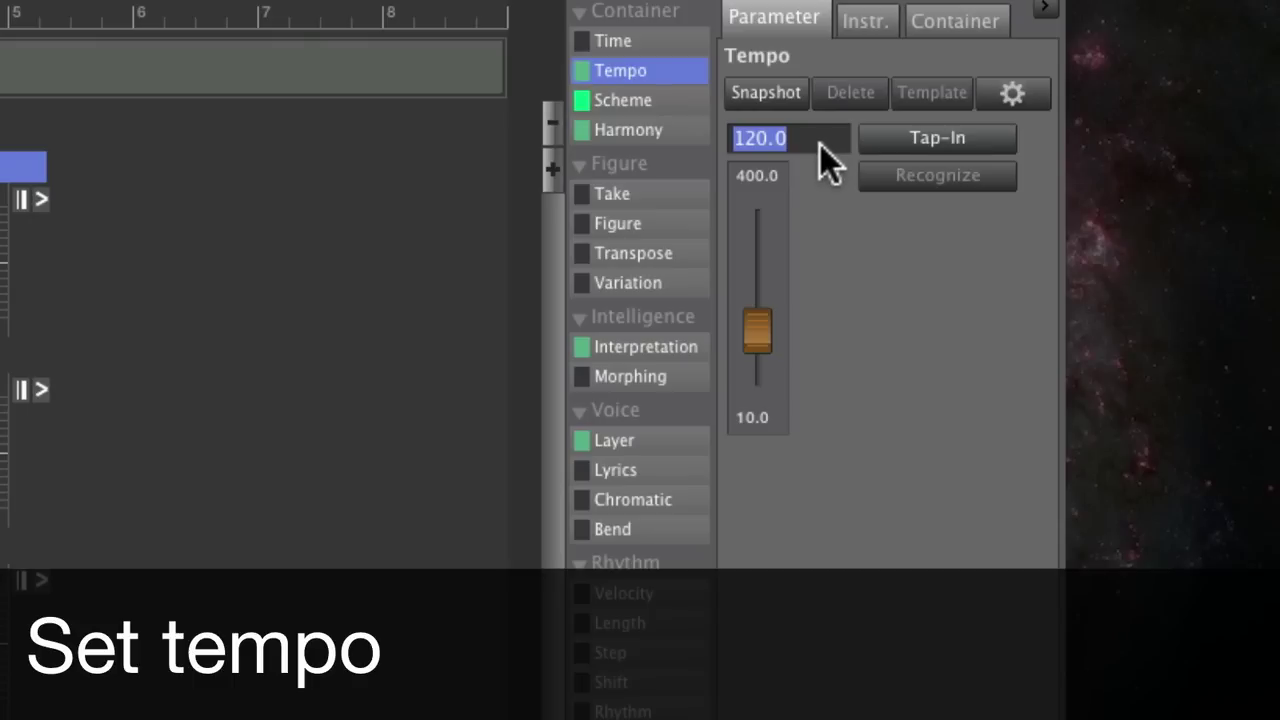
pyautogui.write('70')
pyautogui.press('Return')
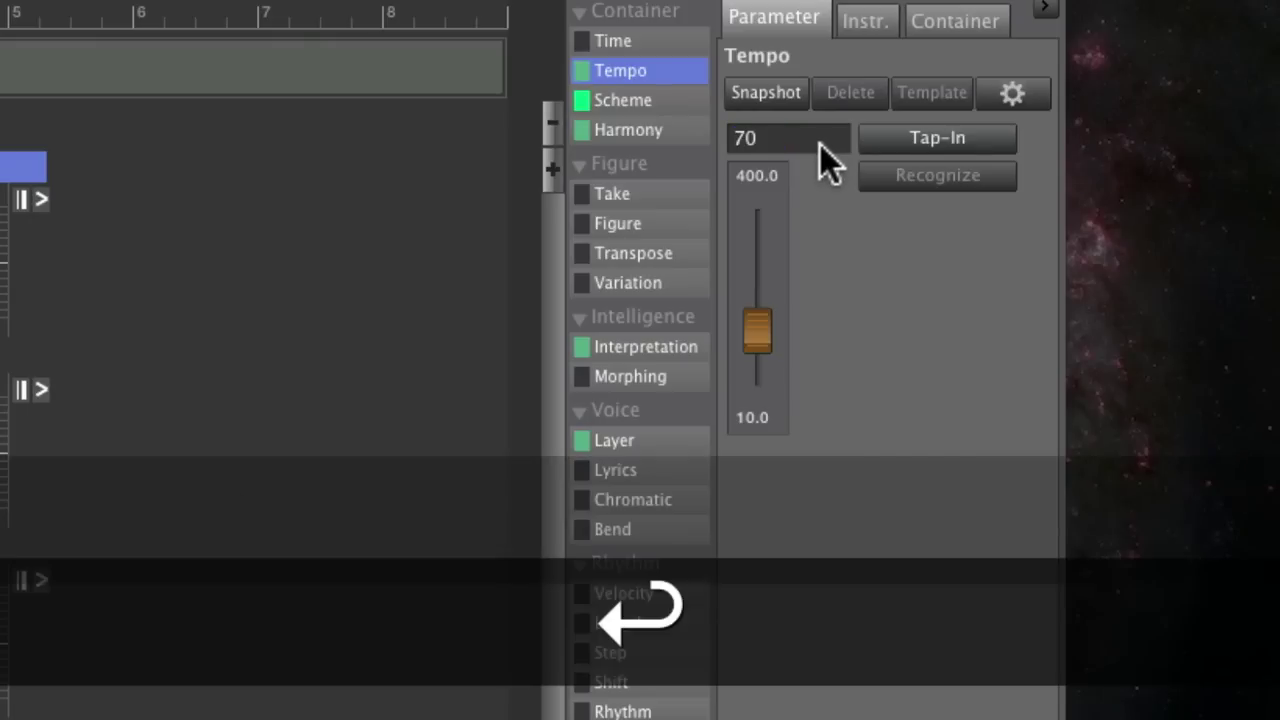
# Record a short take into the Take parameter of the first Grand Piano instrument
pyautogui.click(612, 193)
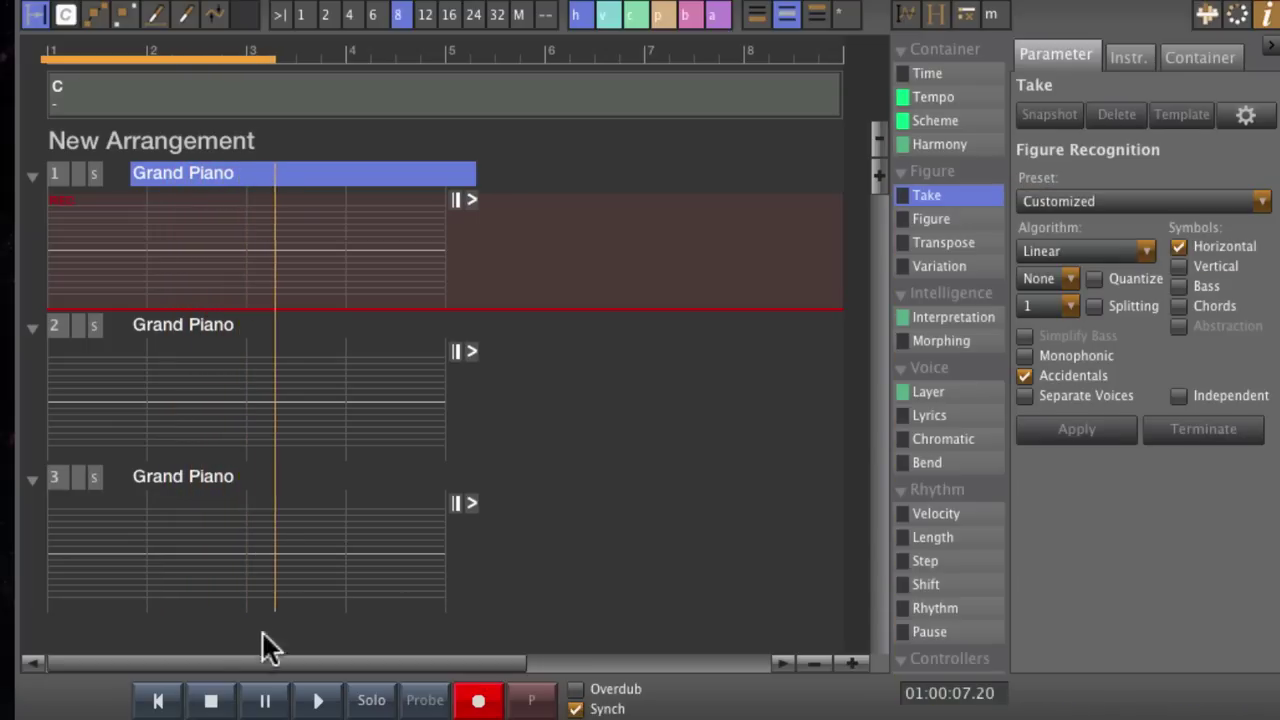
pyautogui.click(215, 701)
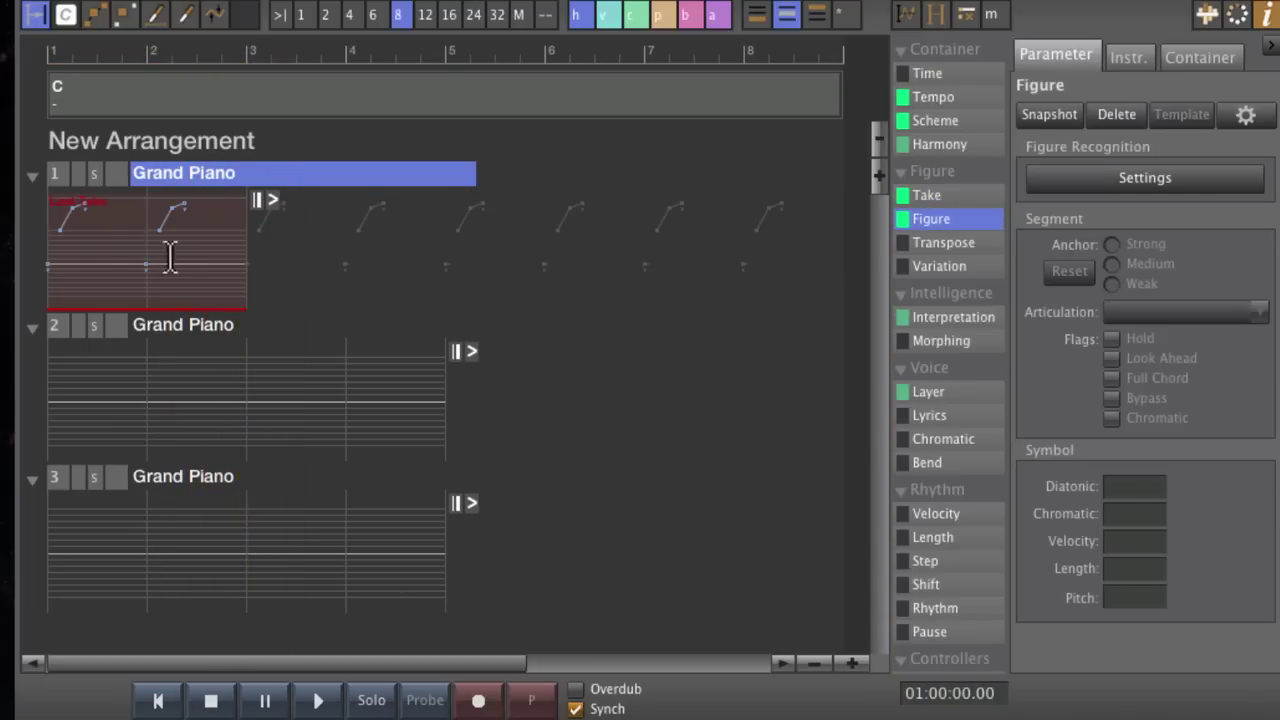
# Open the figure recognition settings for the recorded piano take and choose the Bass (melodic) preset
pyautogui.doubleClick(57, 255)
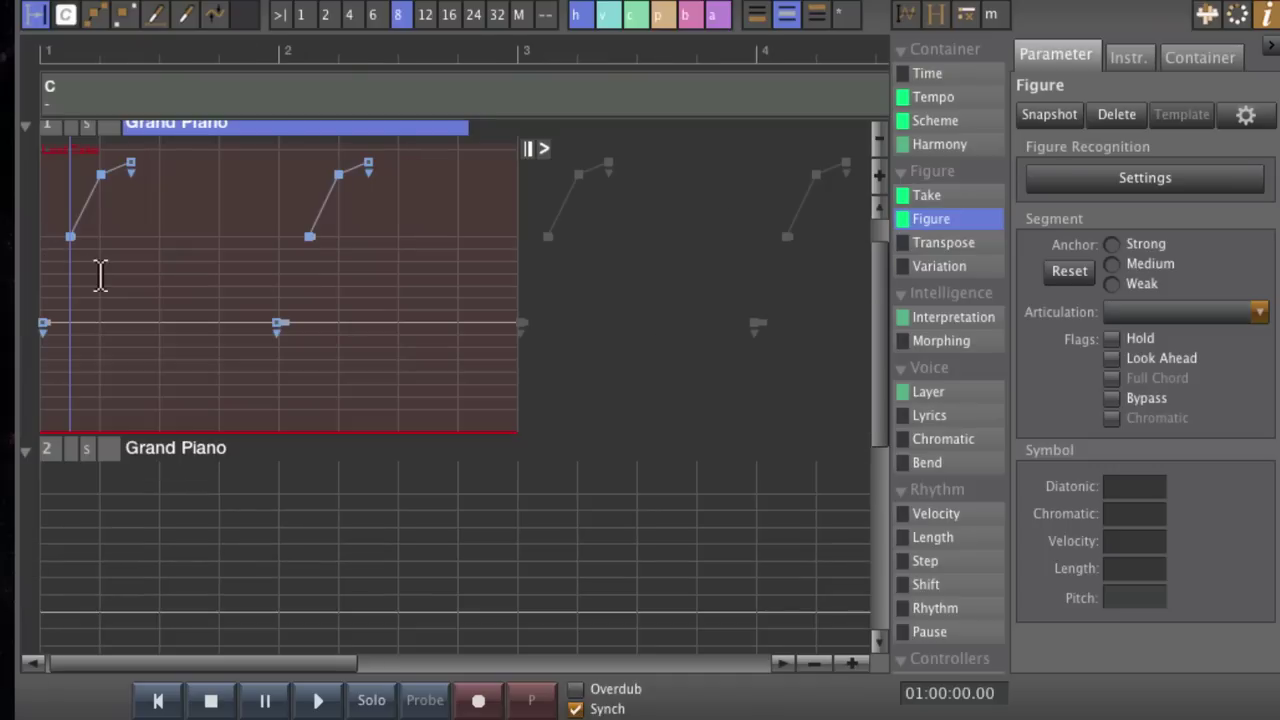
pyautogui.scroll(2, 104, 283)
pyautogui.click(102, 278)
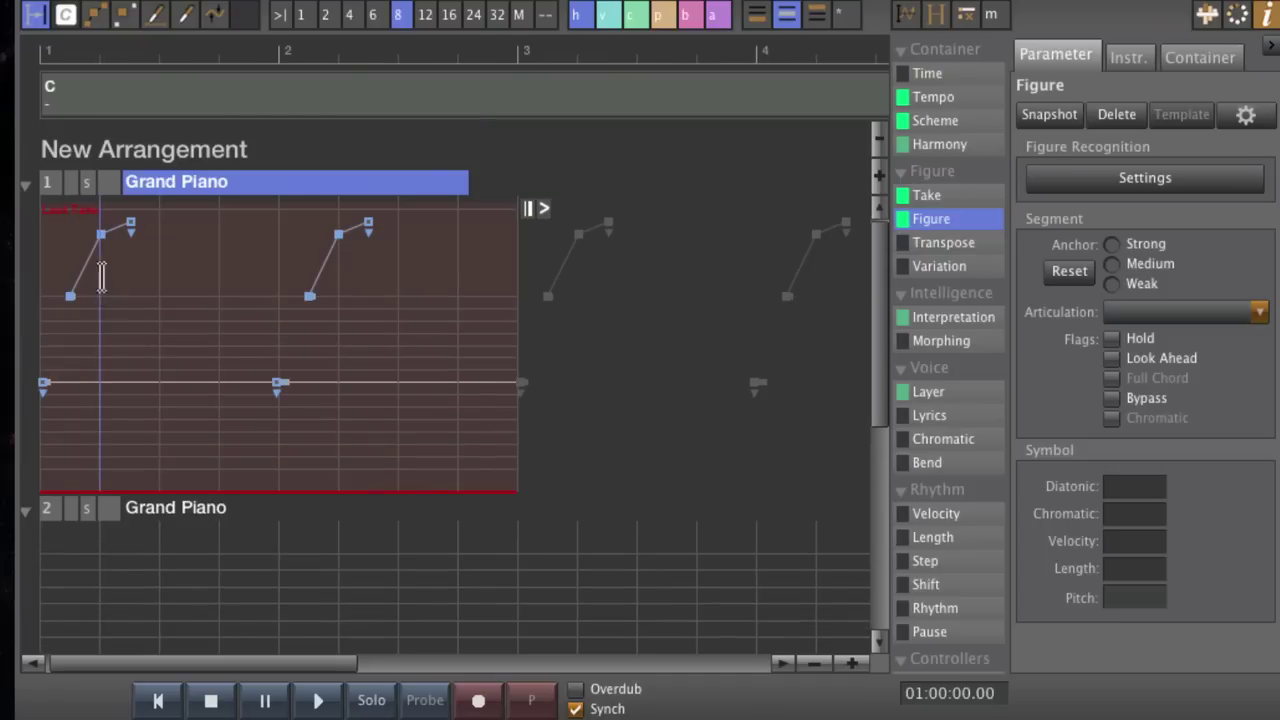
pyautogui.click(1078, 182)
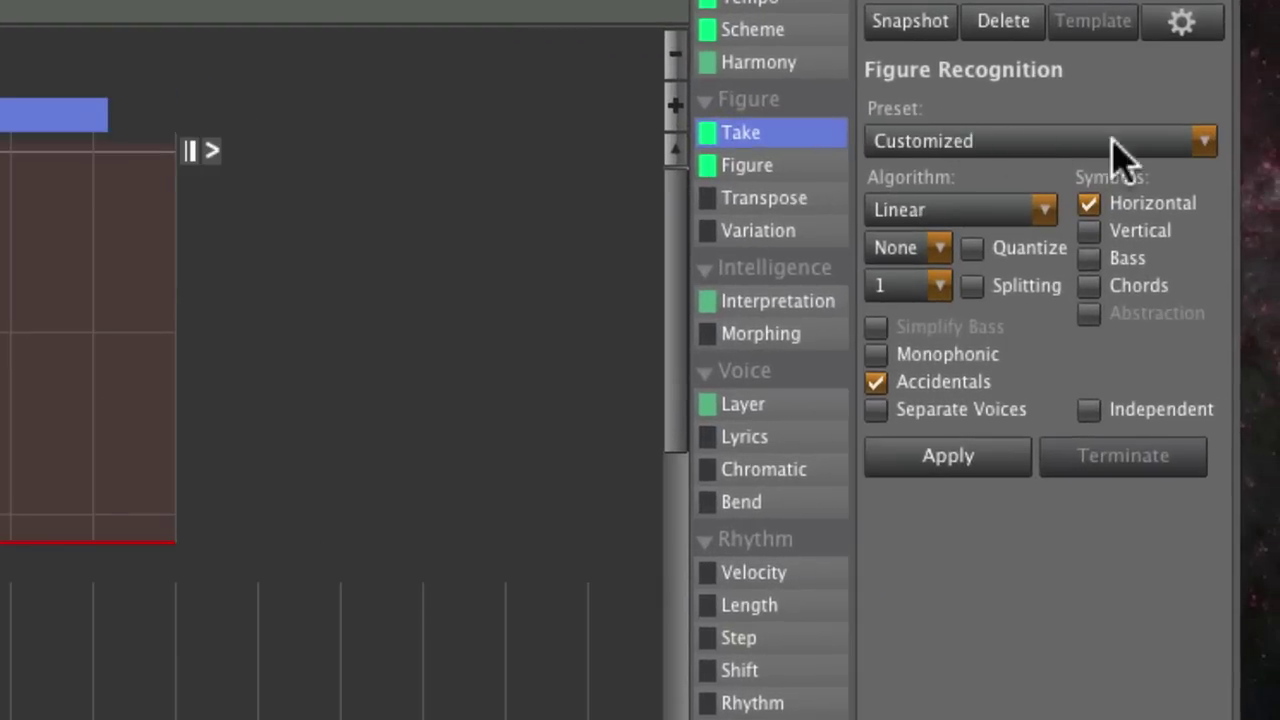
pyautogui.click(1166, 140)
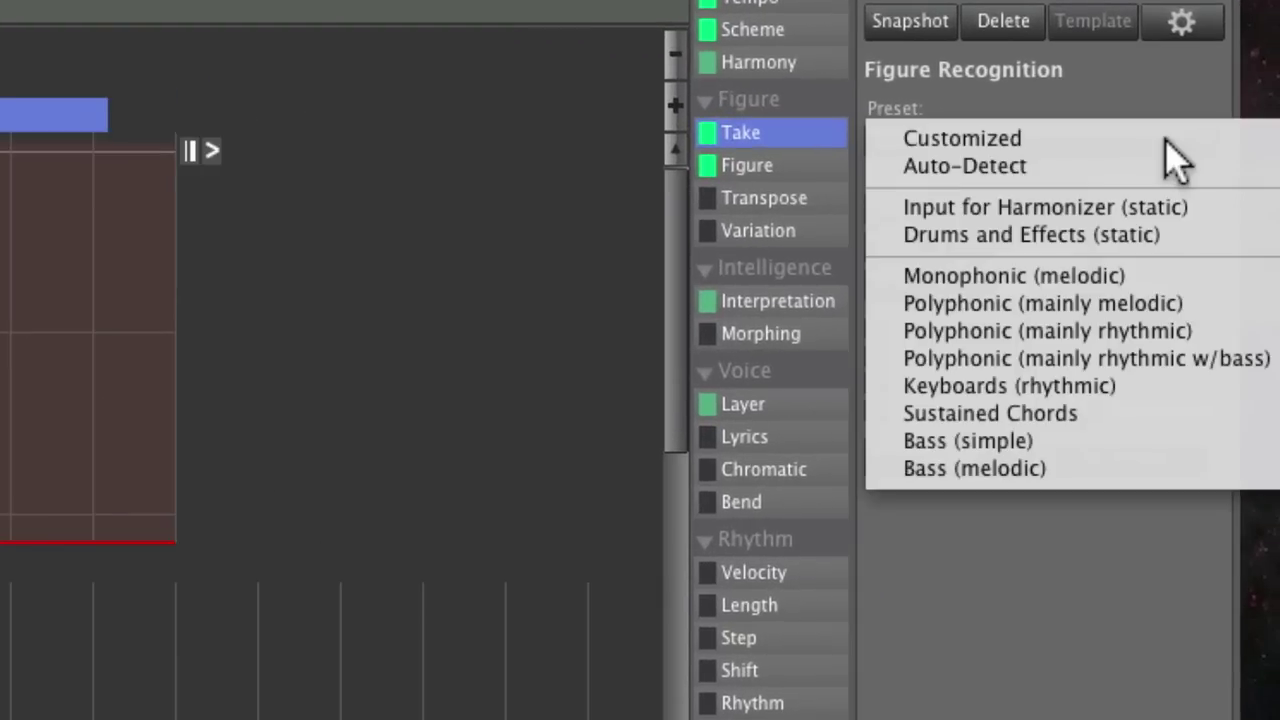
pyautogui.click(1122, 487)
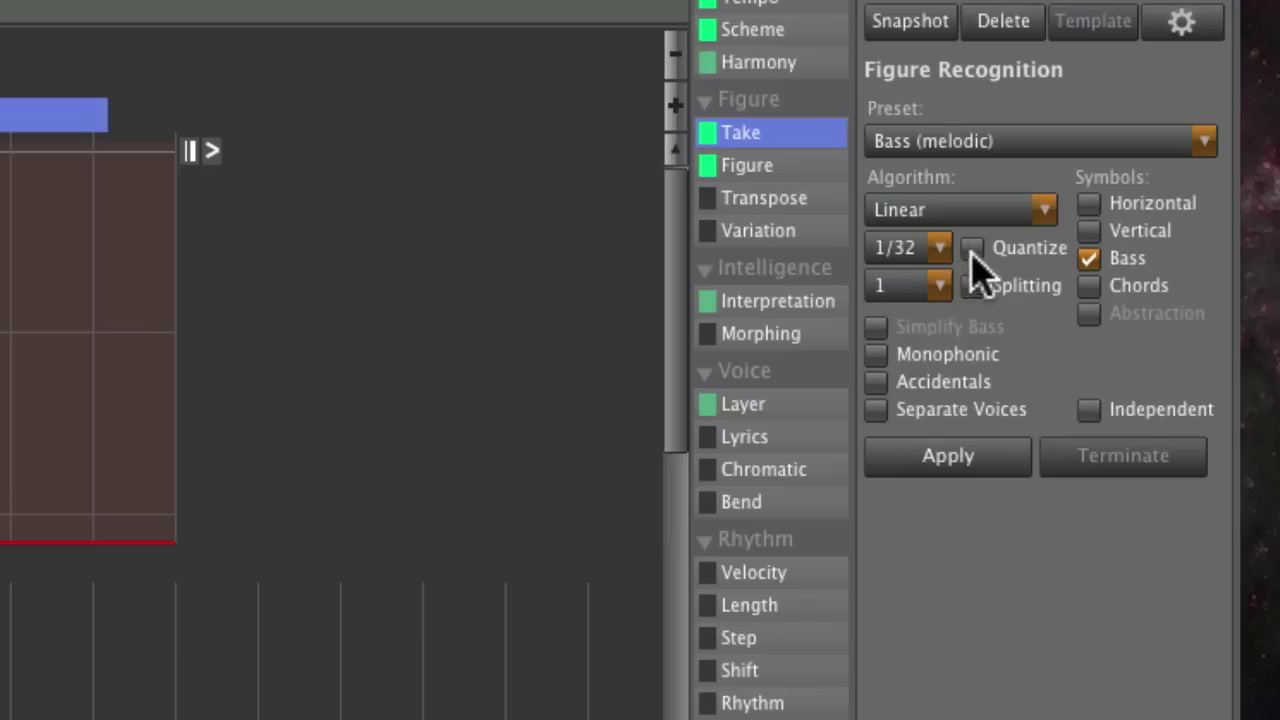
# Apply figure recognition to the take with 1/16 quantization and Monophonic enabled, and play back the resulting figure
pyautogui.click(926, 250)
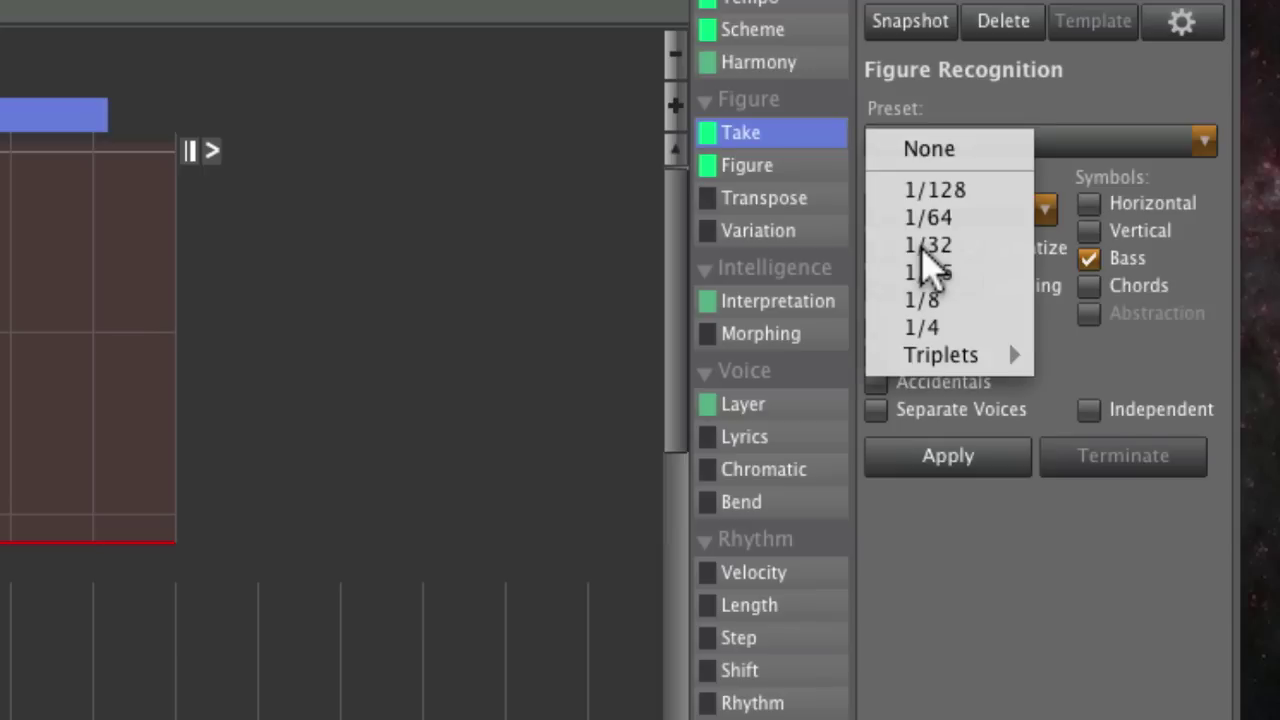
pyautogui.click(982, 270)
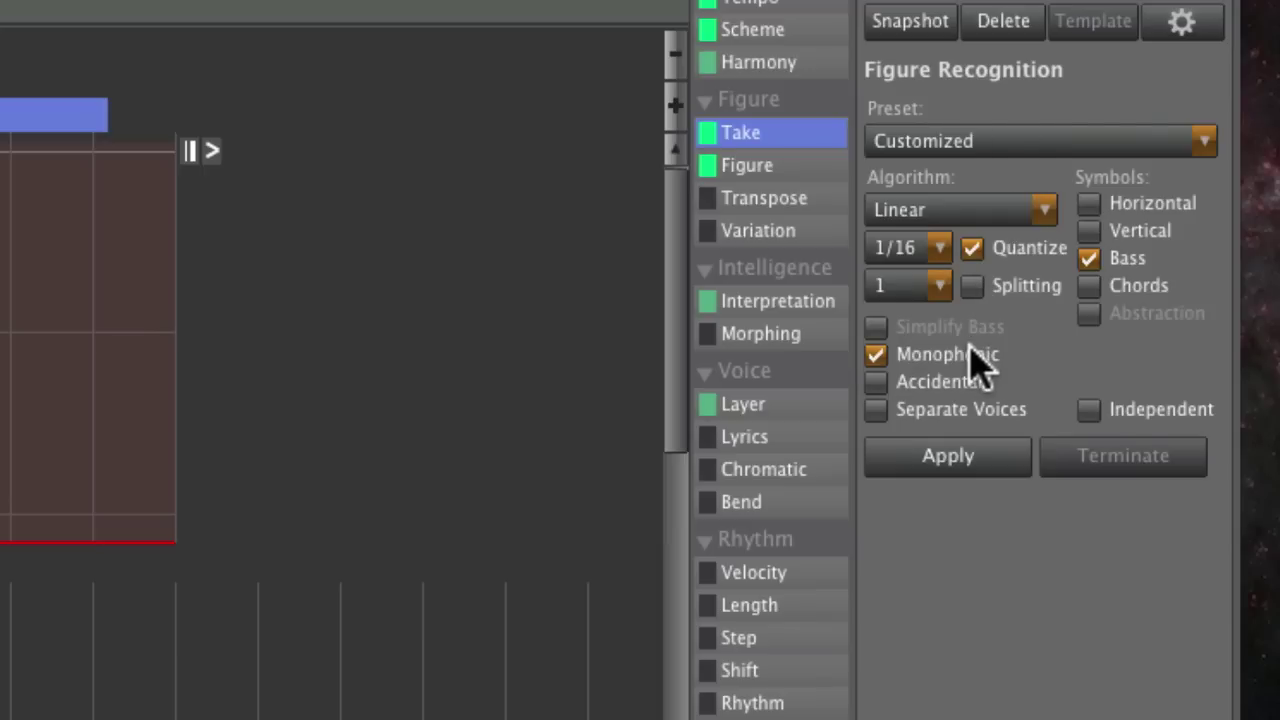
pyautogui.click(986, 470)
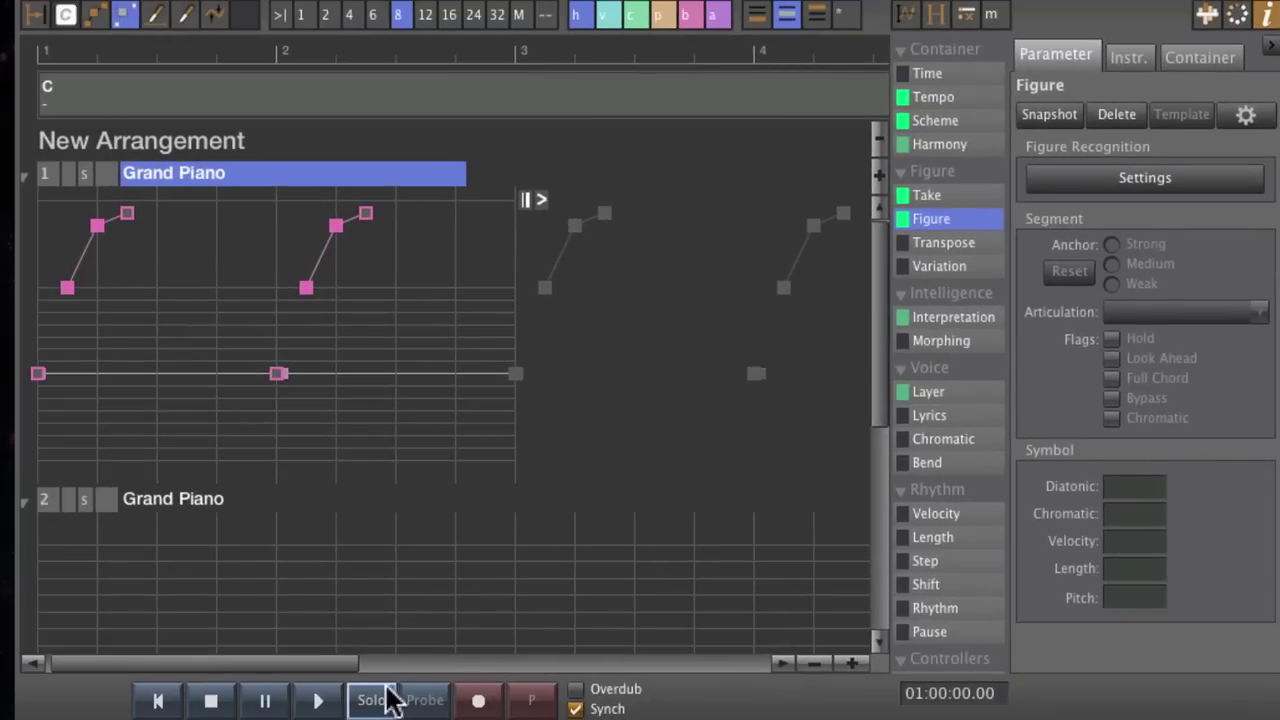
pyautogui.click(320, 701)
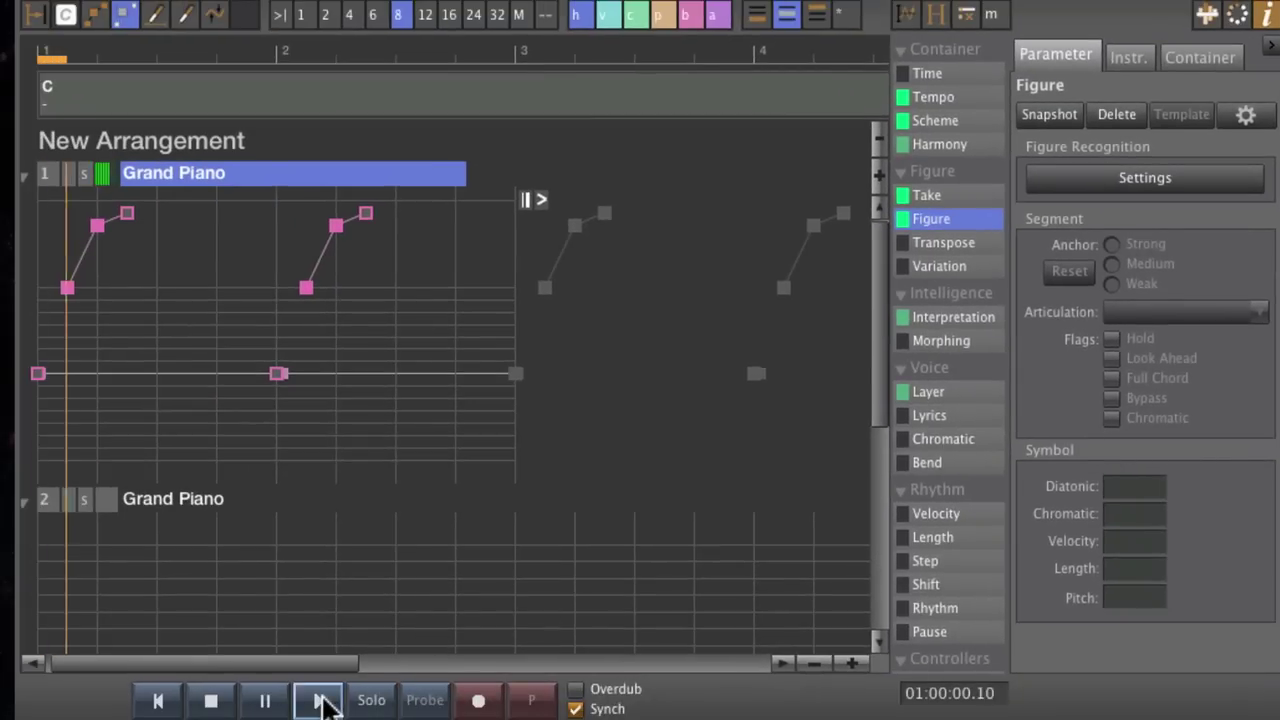
pyautogui.click(208, 703)
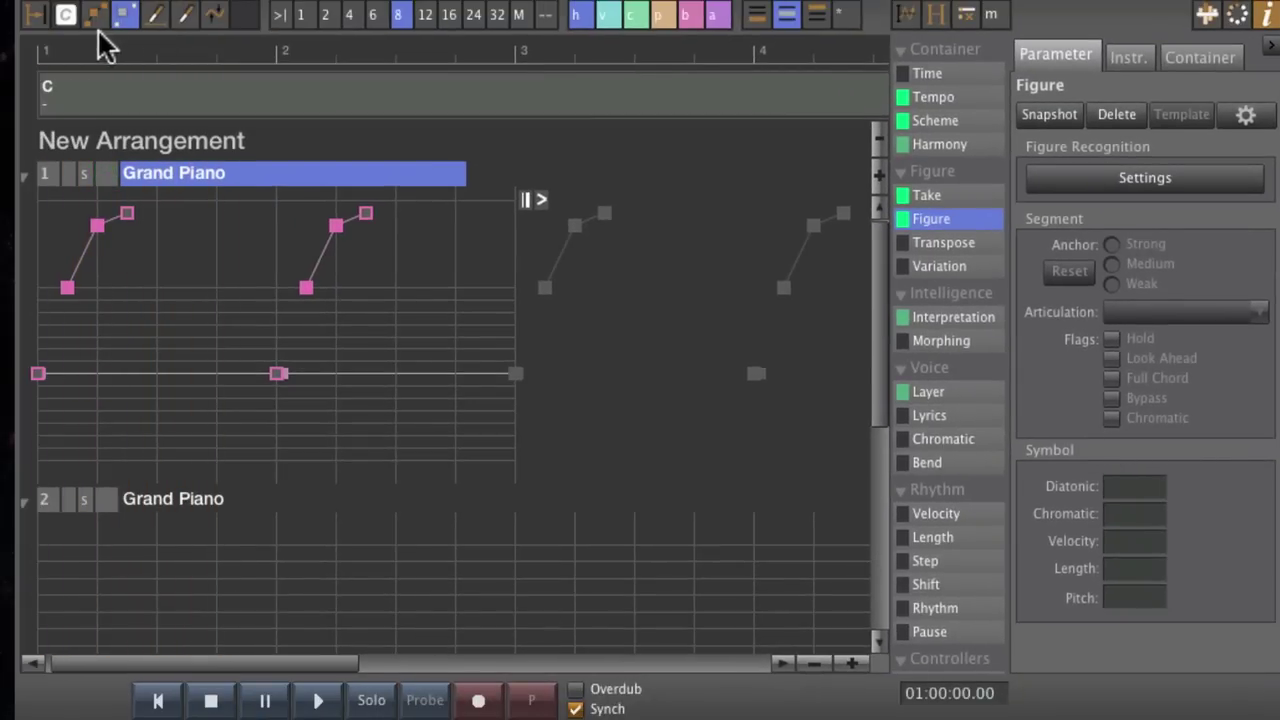
# Set the anchor strength of the upper three-note segments in measures 1 and 2 to Weak
pyautogui.click(97, 238)
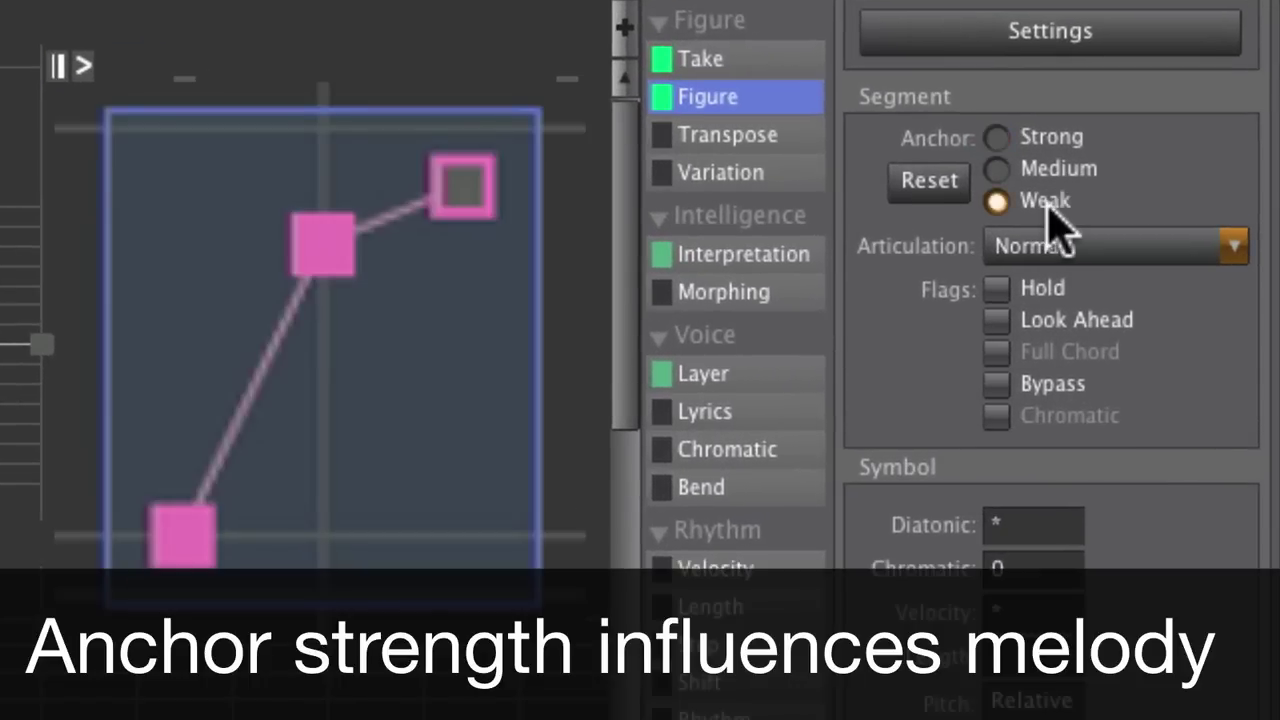
pyautogui.click(1040, 143)
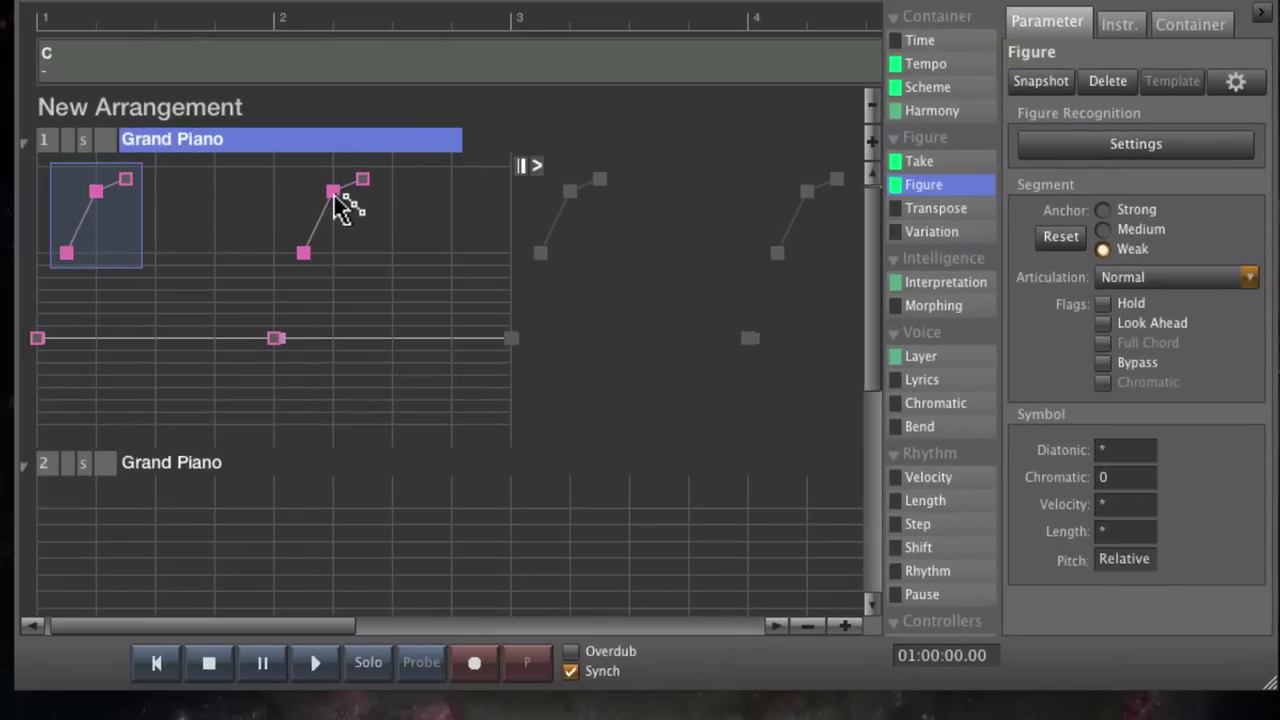
pyautogui.click(334, 195)
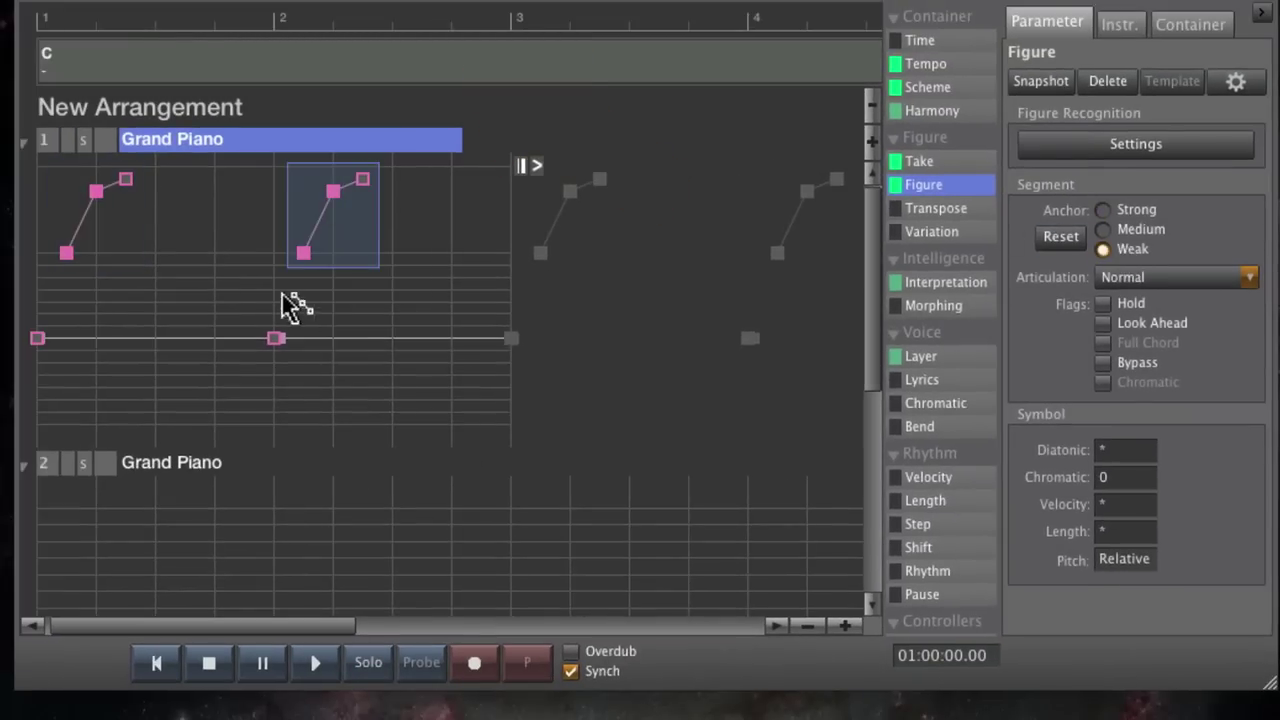
# Select all segments of the first Grand Piano's figure and set their symbol length to 1/8
pyautogui.click(144, 253)
pyautogui.press('super+a')
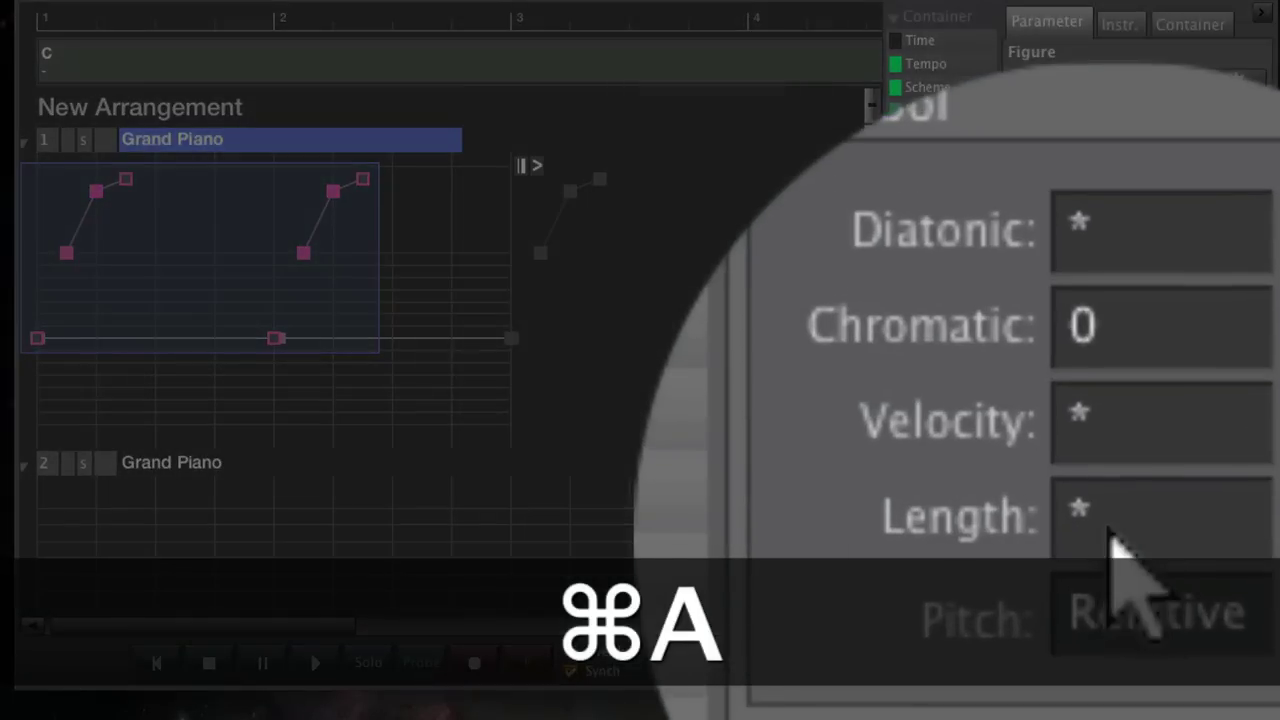
pyautogui.click(1100, 534)
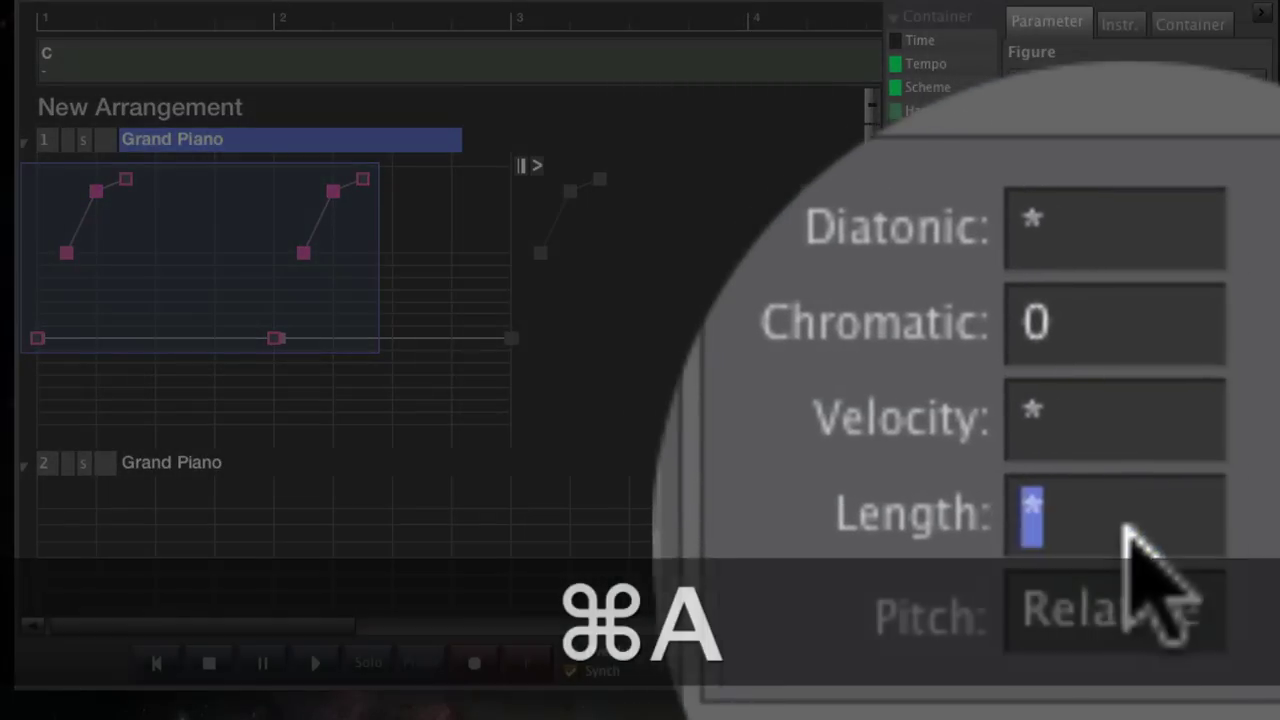
pyautogui.write('1/8')
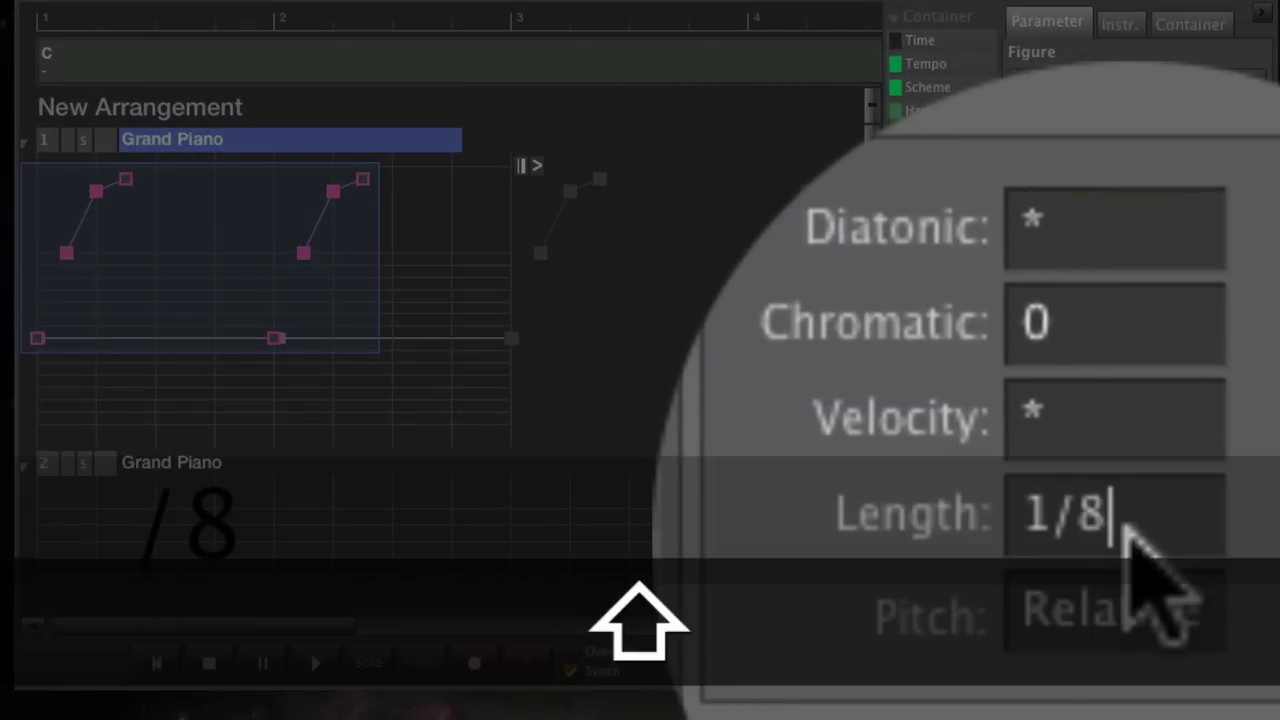
pyautogui.press('Return')
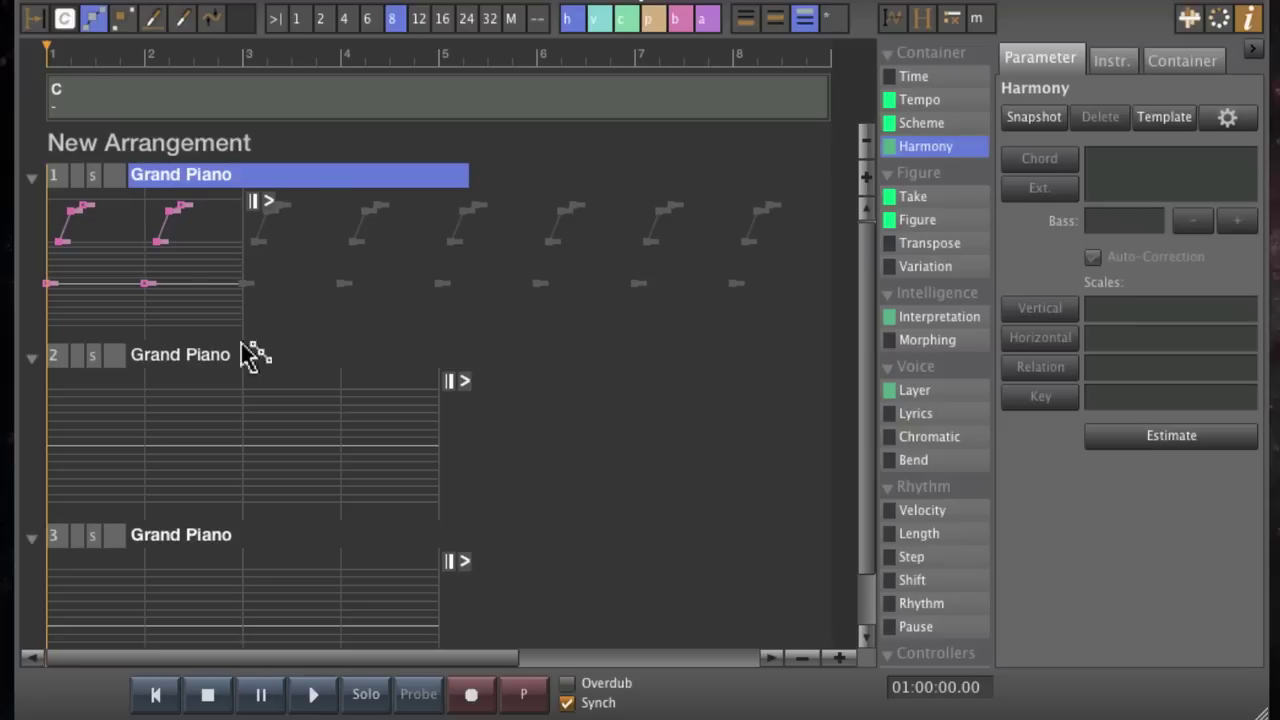
# Record a take on the second Grand Piano
pyautogui.click(218, 360)
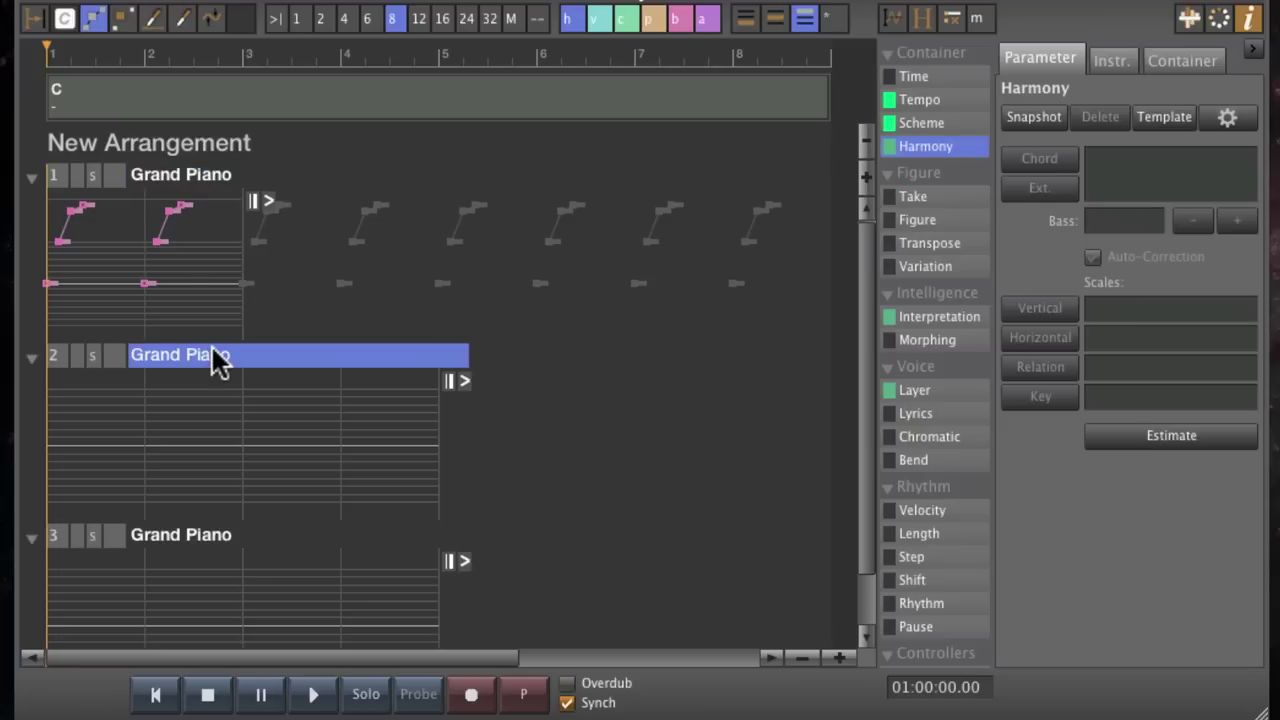
pyautogui.click(472, 695)
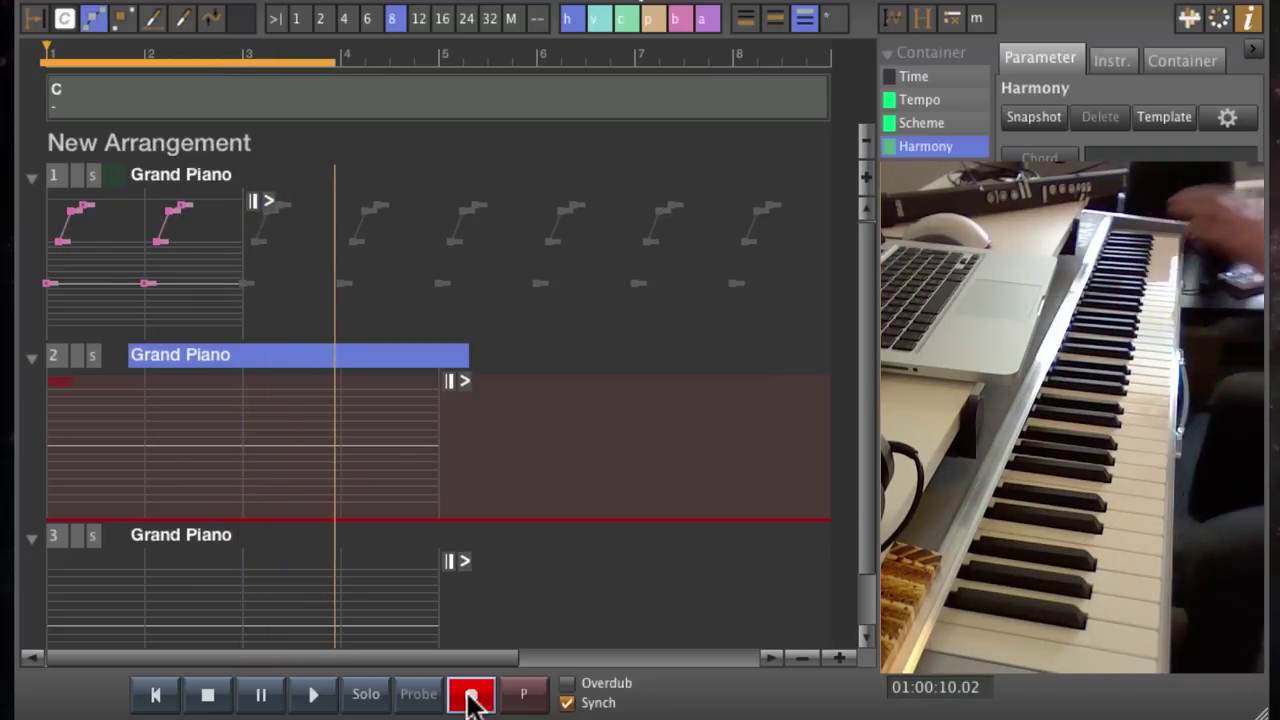
pyautogui.click(208, 697)
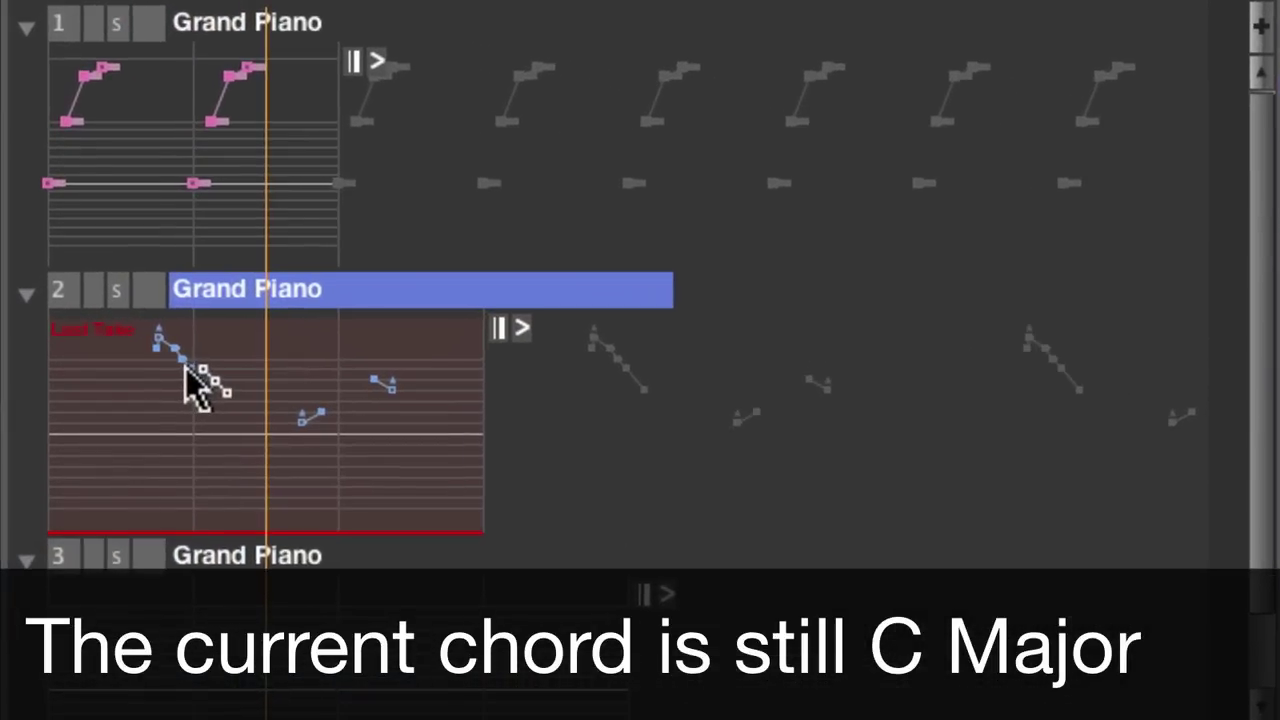
# Enable Bypass for the first descending segment of the second Grand Piano's take and play back the arrangement
pyautogui.click(185, 366)
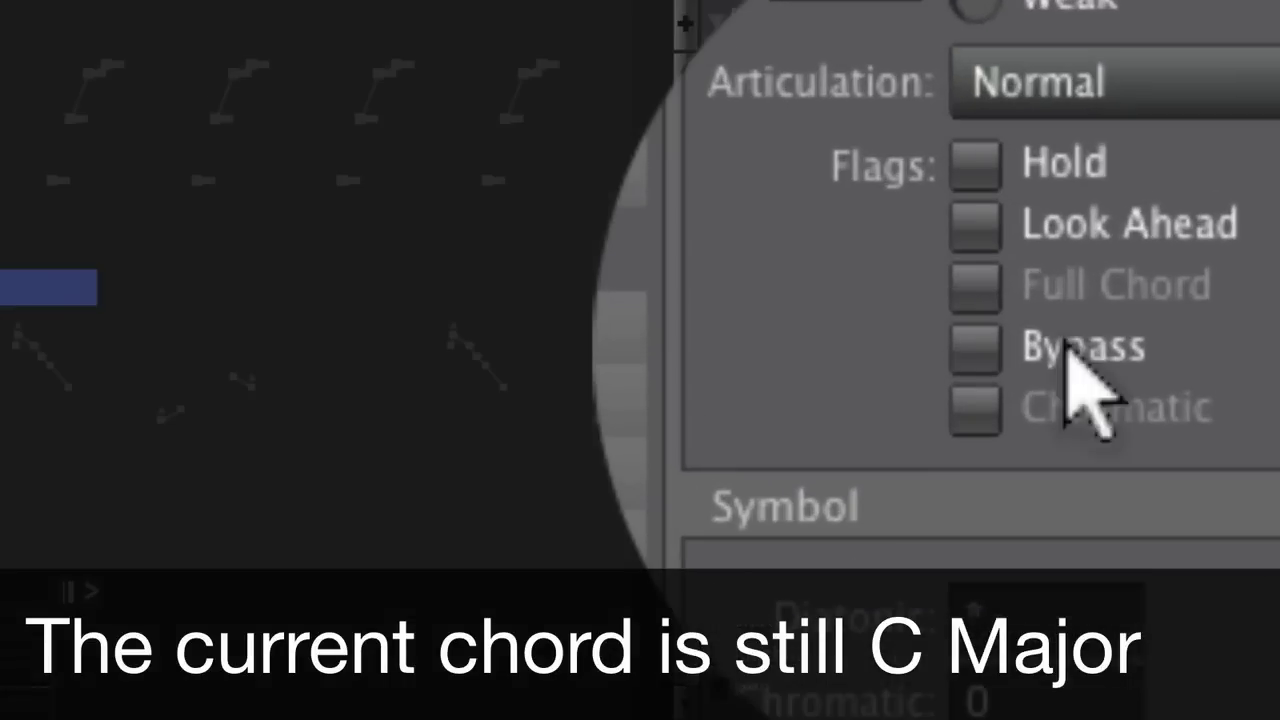
pyautogui.click(1077, 360)
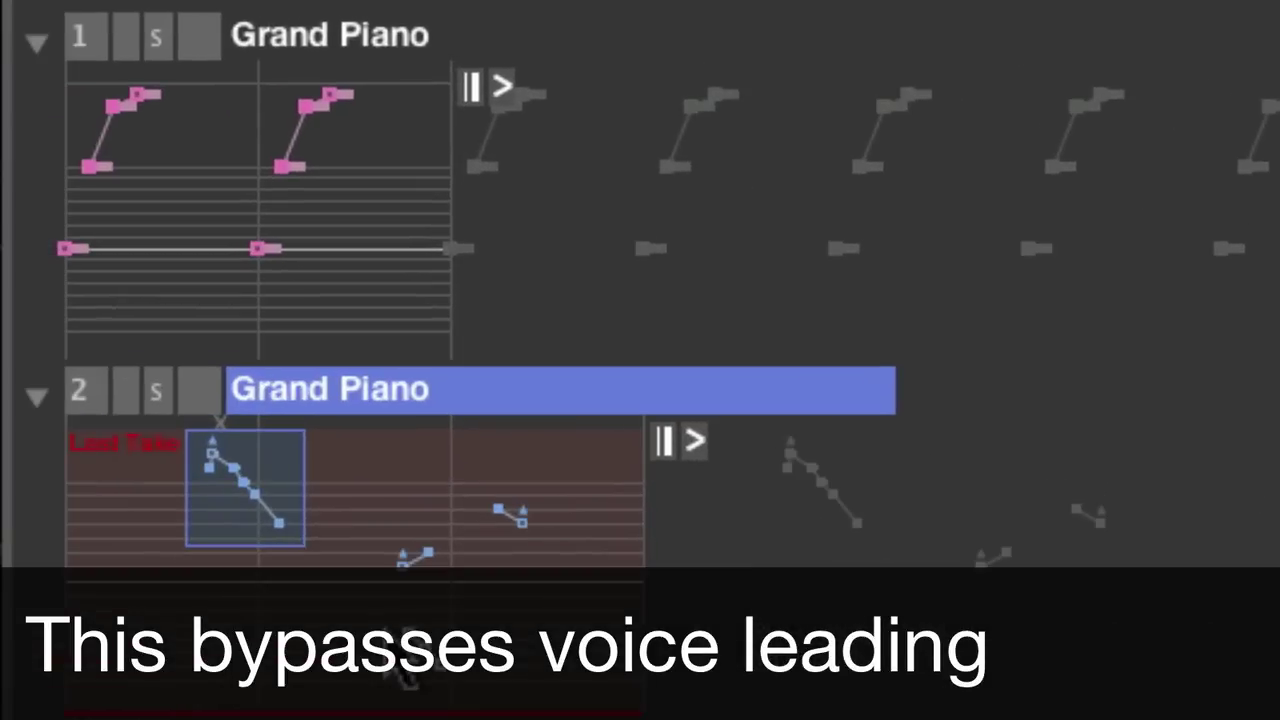
pyautogui.click(334, 617)
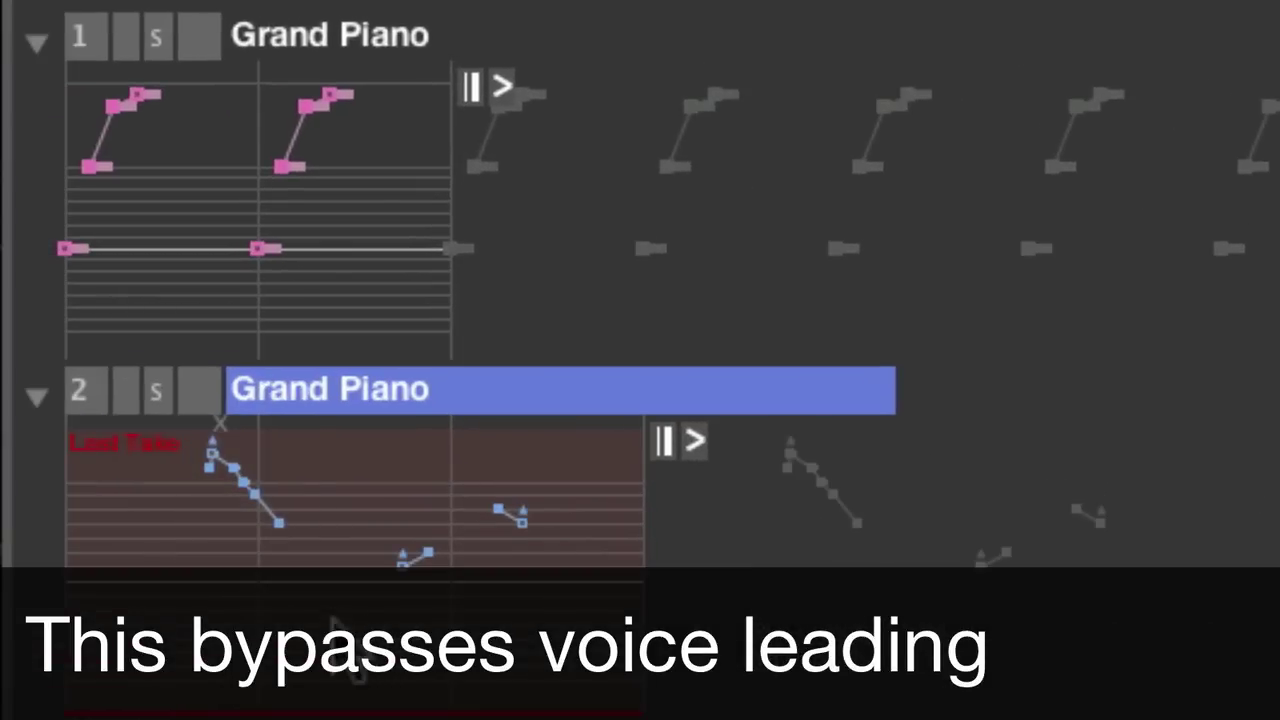
pyautogui.press('space')
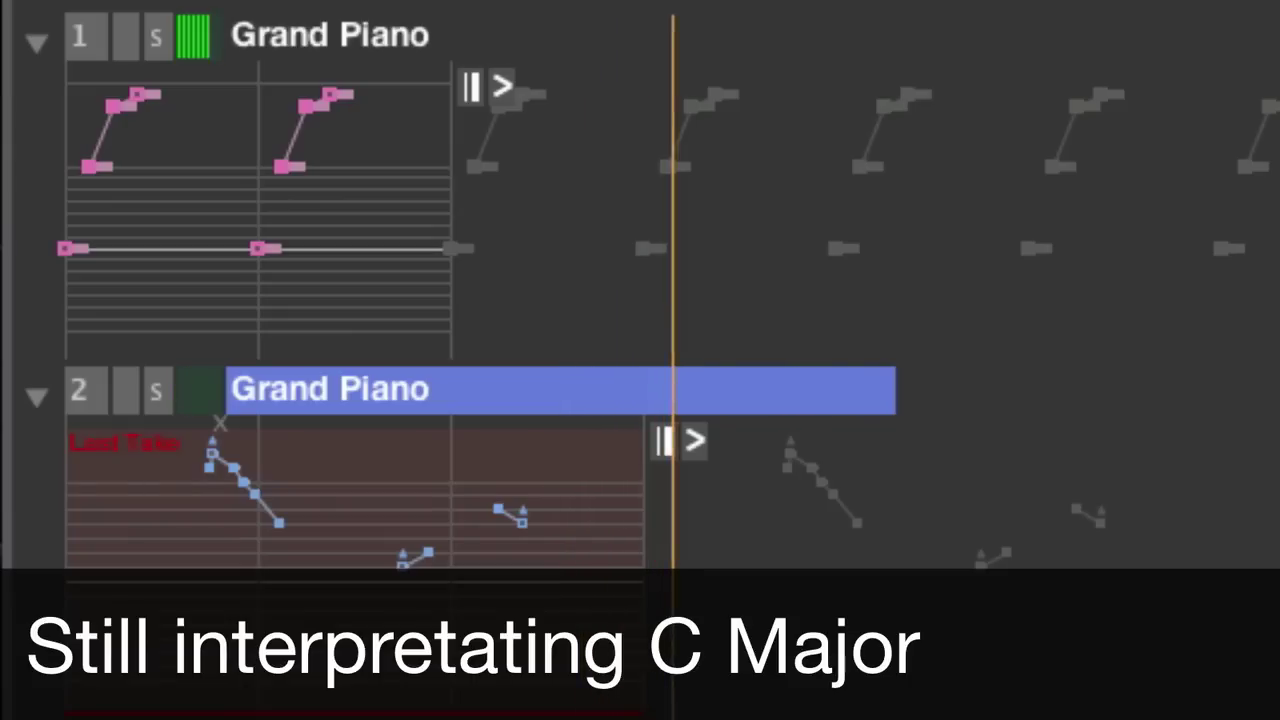
pyautogui.press('space')
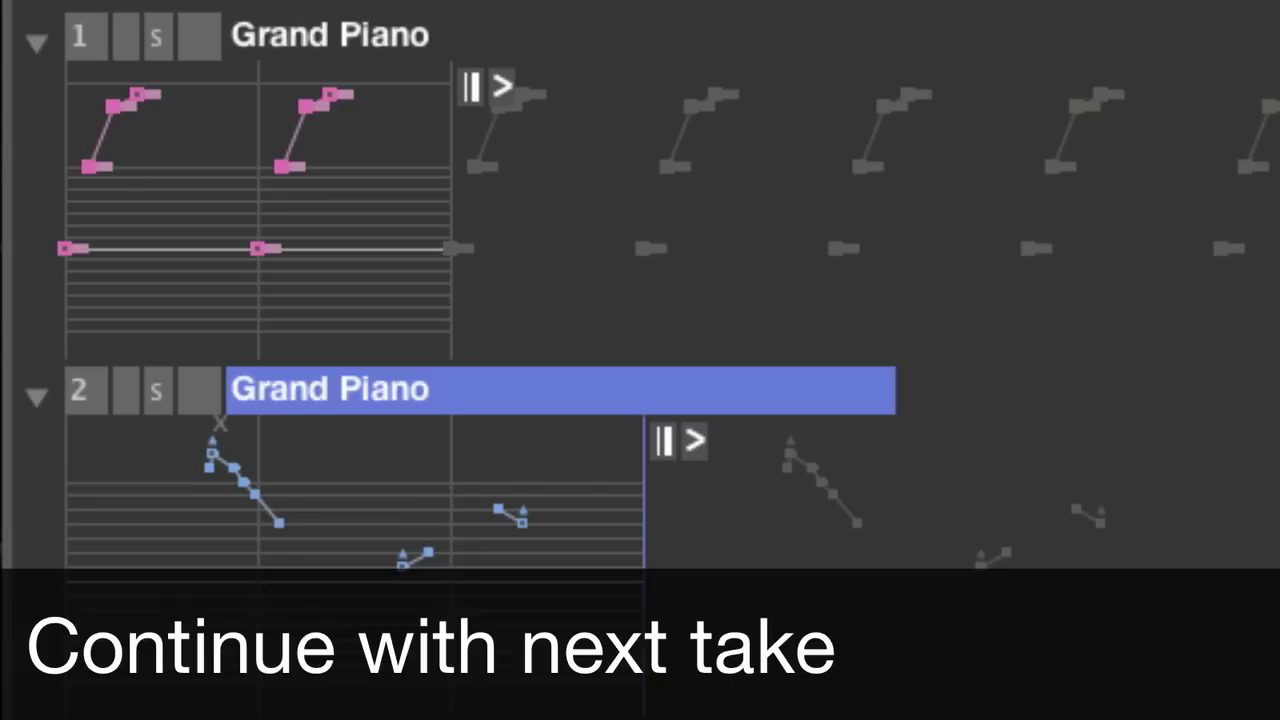
# Record another take on the second Grand Piano starting at measure 4 and play it back
pyautogui.press('space')
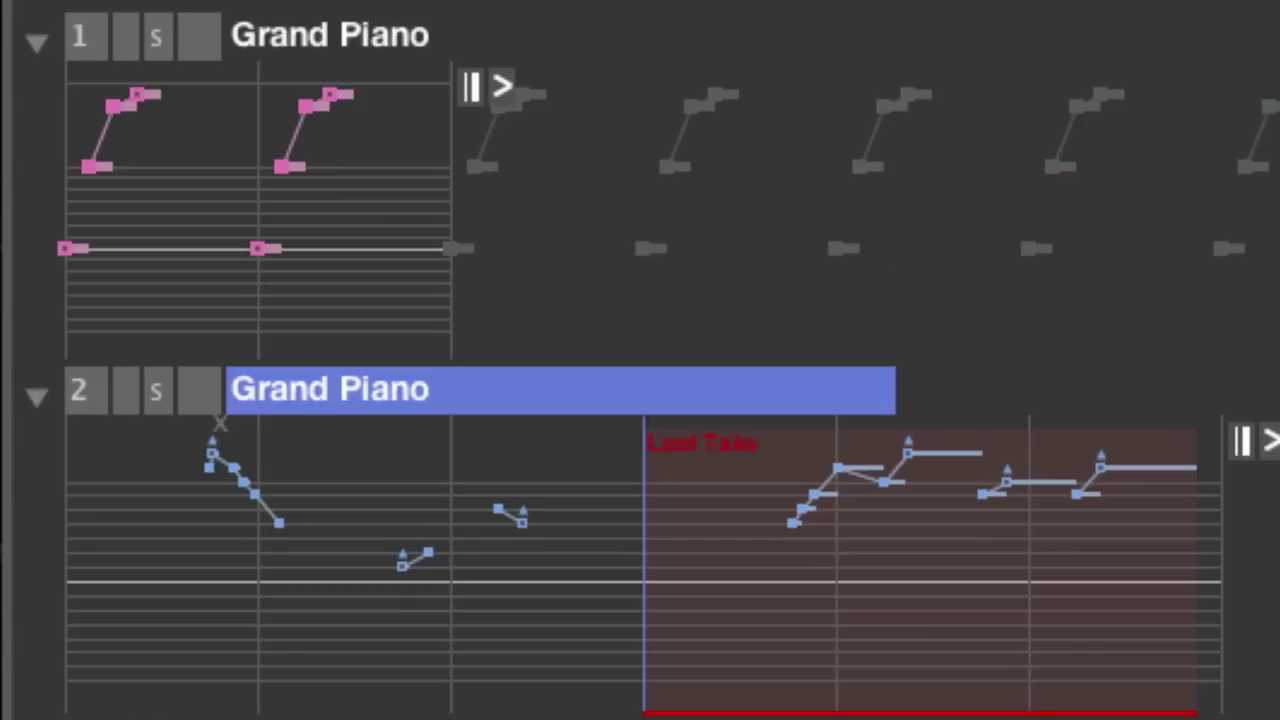
pyautogui.press('space')
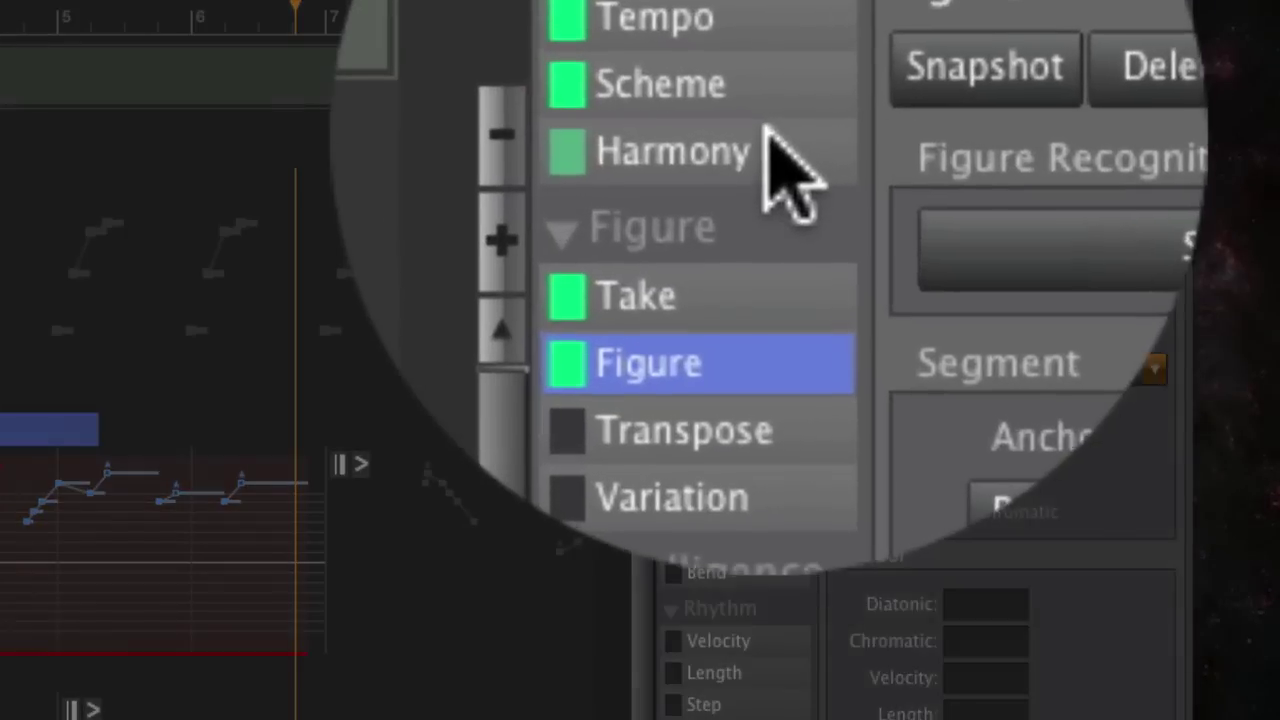
# Fill the Harmony parameter with a template chord progression running from Ebm to Bb7 and play back the arrangement
pyautogui.click(723, 143)
pyautogui.click(1072, 95)
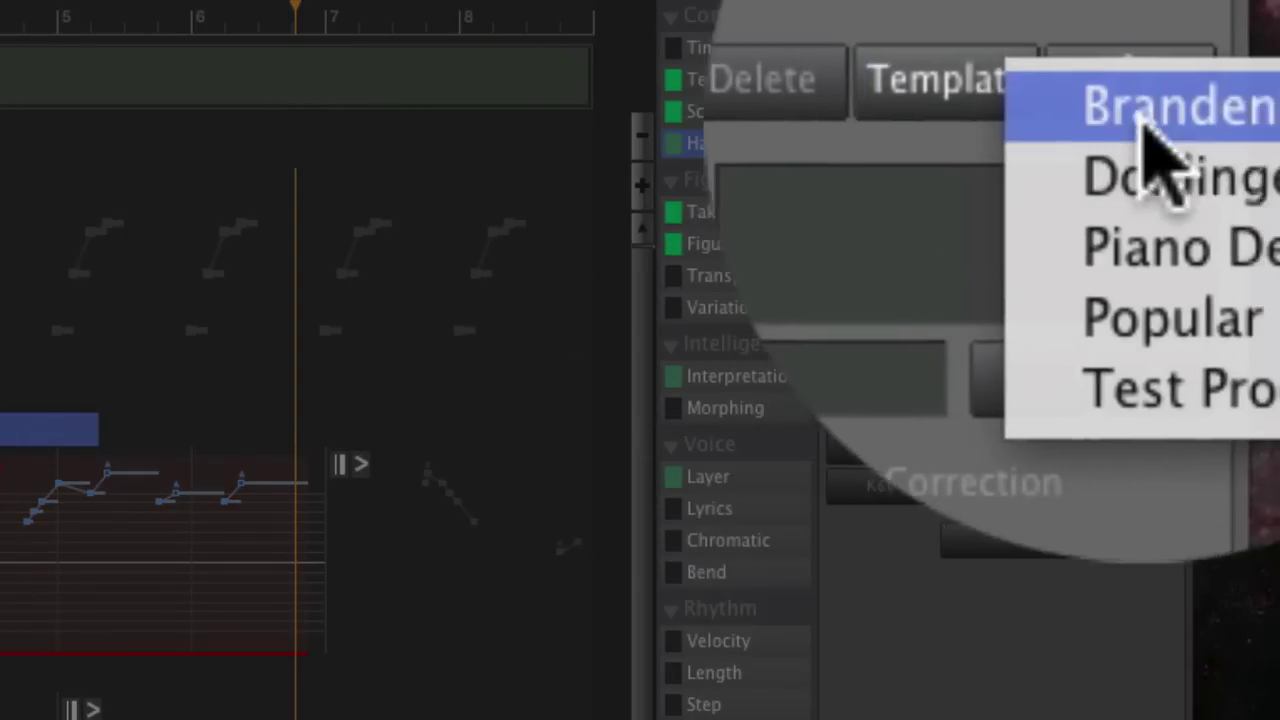
pyautogui.click(1100, 150)
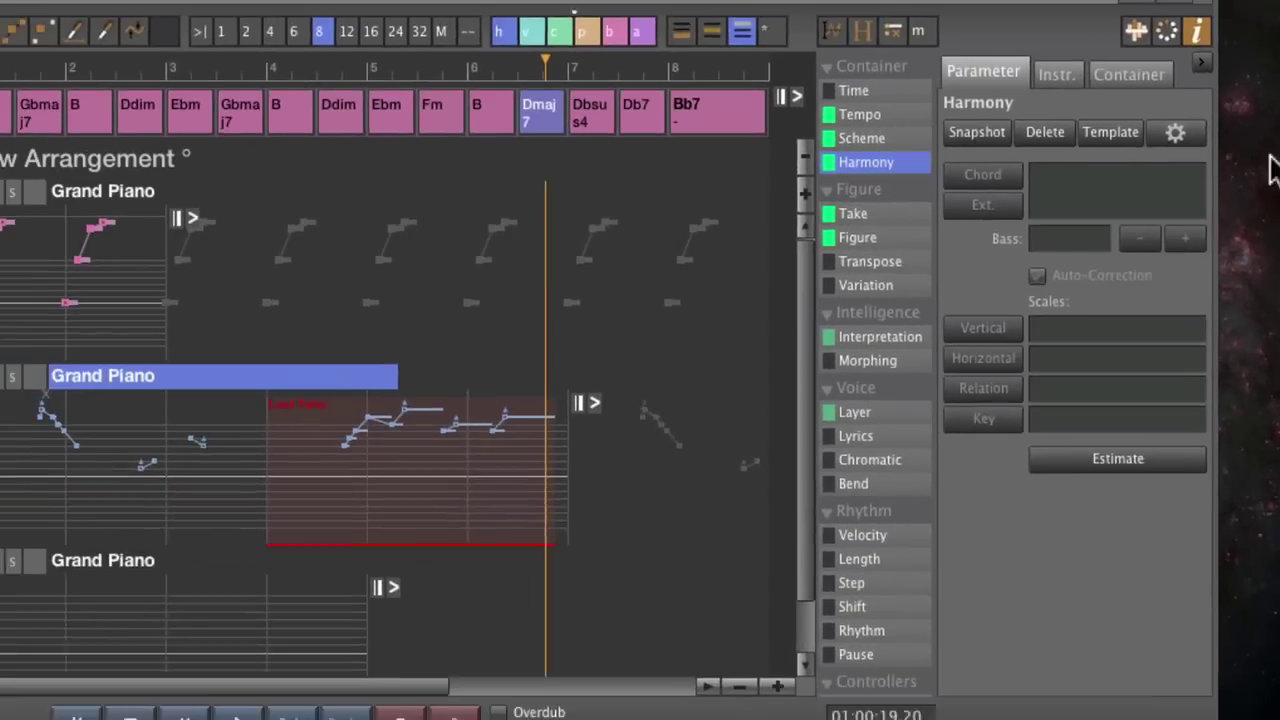
pyautogui.press('space')
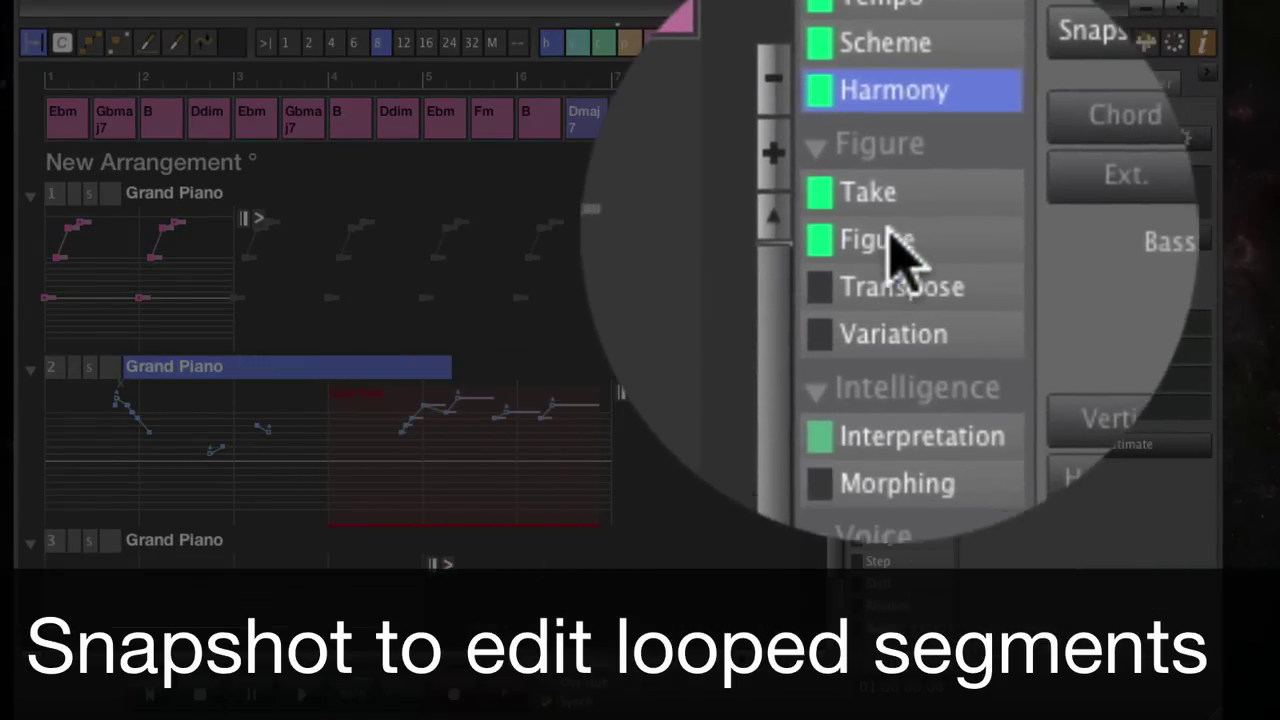
# Take a snapshot of the second Grand Piano's figure and turn off Bypass for the repeated descending segment around measure 8
pyautogui.click(893, 243)
pyautogui.click(995, 140)
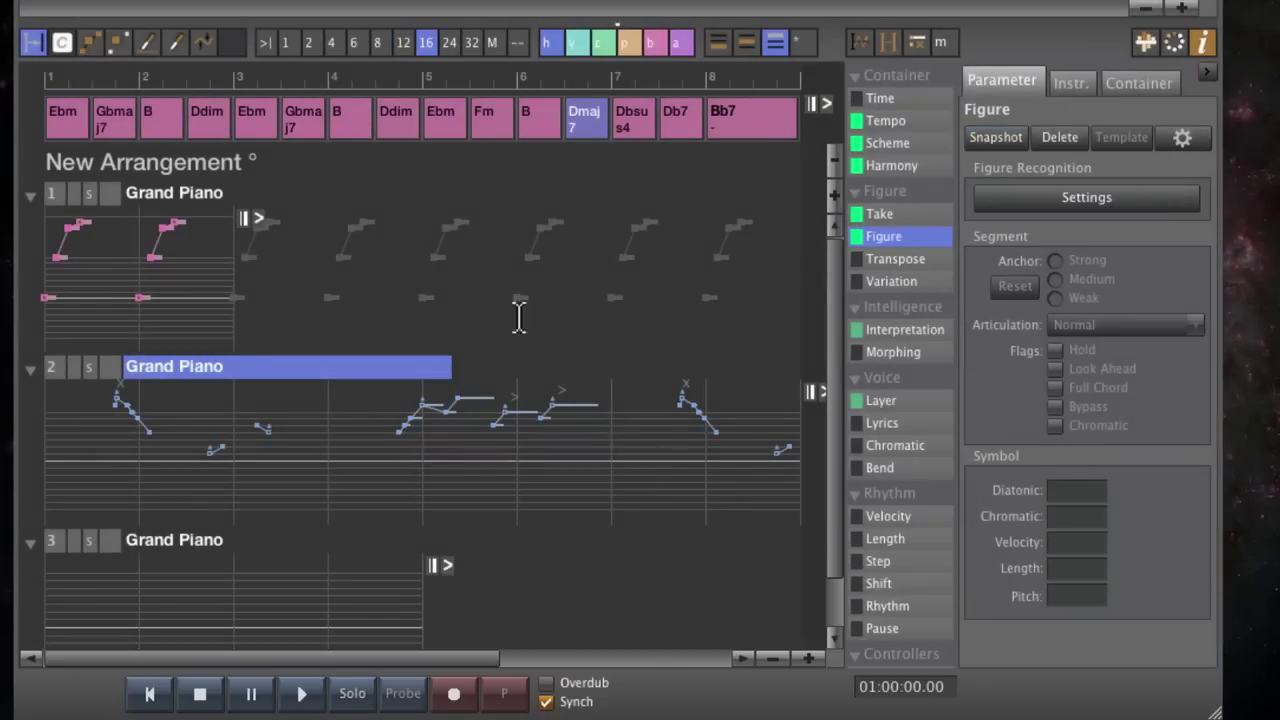
pyautogui.click(116, 42)
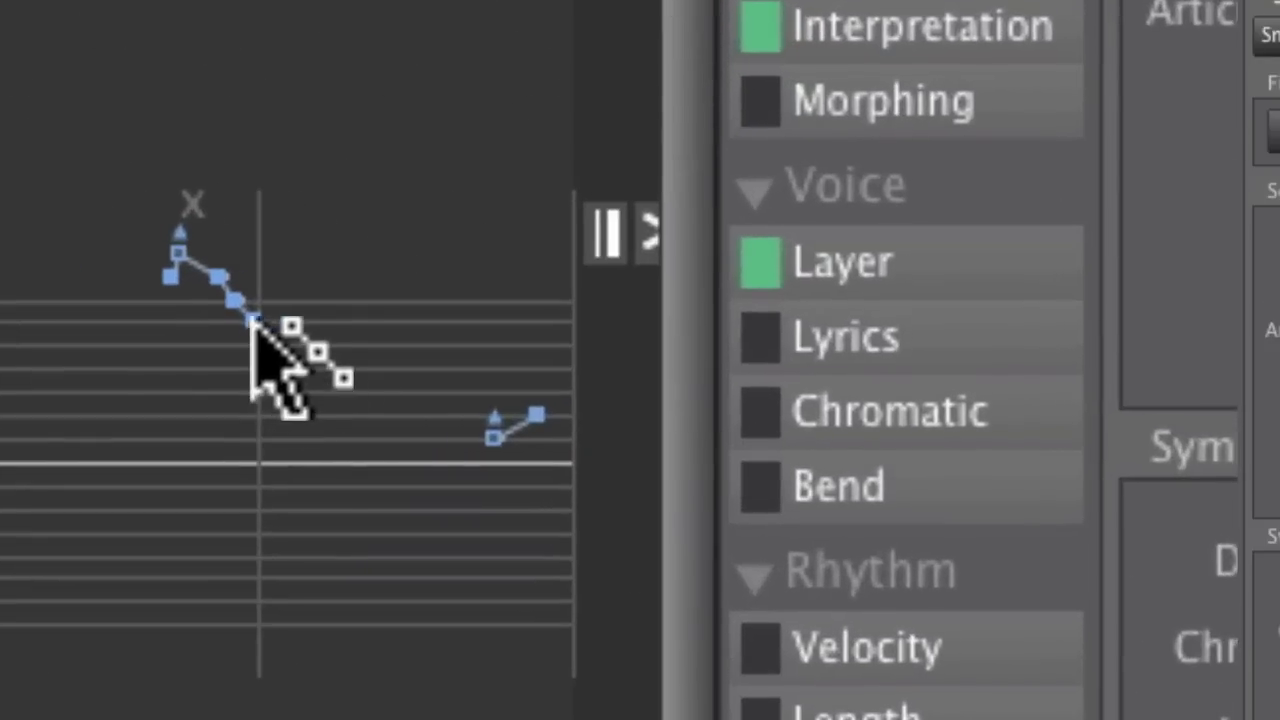
pyautogui.click(236, 302)
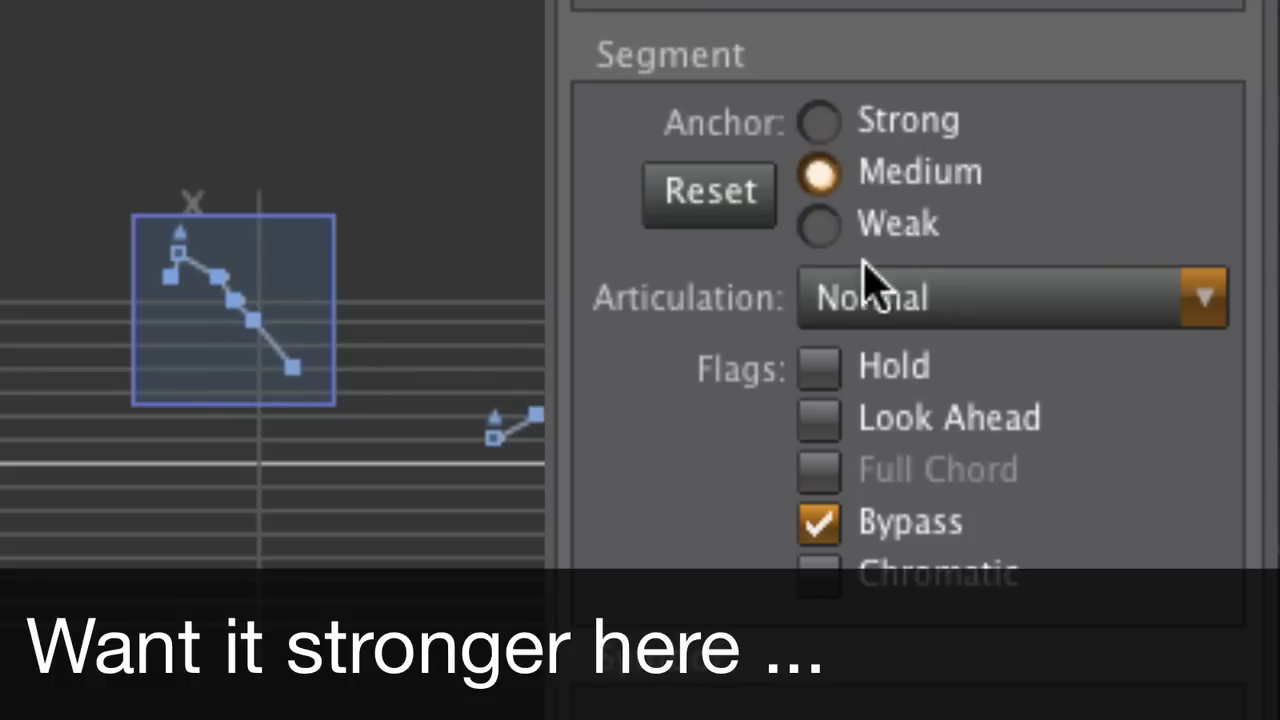
pyautogui.click(884, 535)
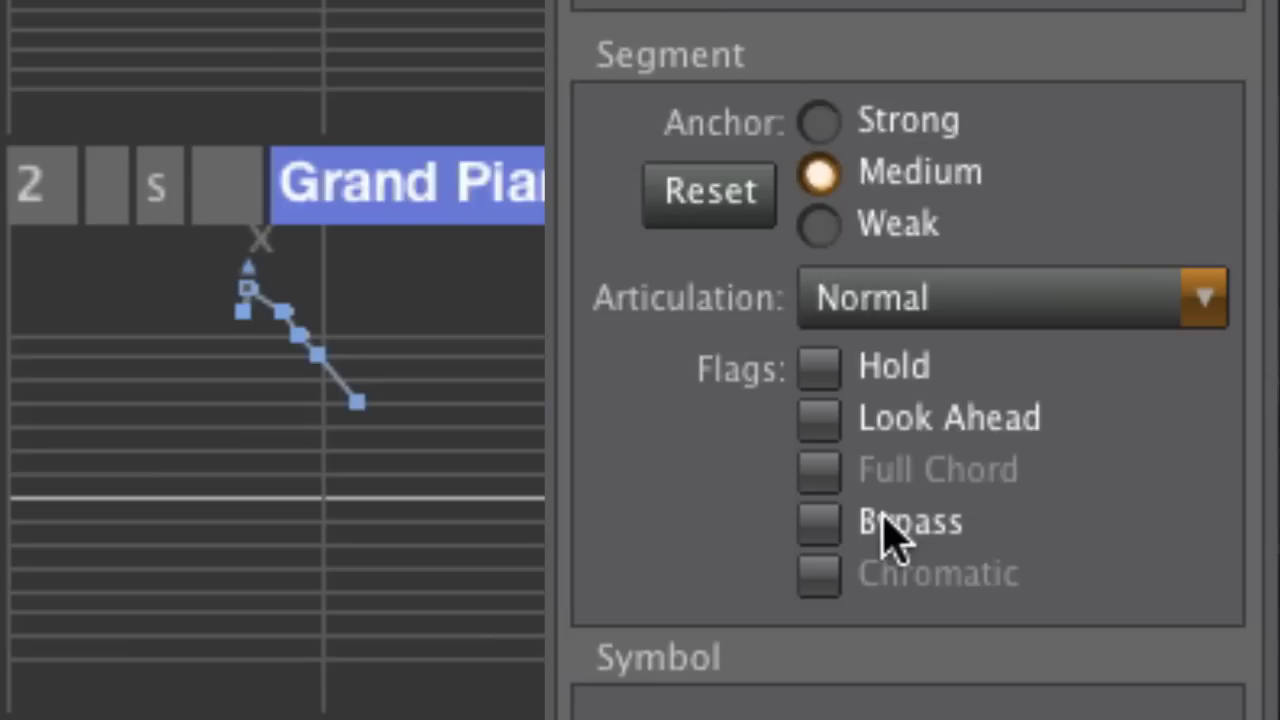
# Check the first descending segment's flags, and enable Bypass for the rising segment around measure 5
pyautogui.click(292, 309)
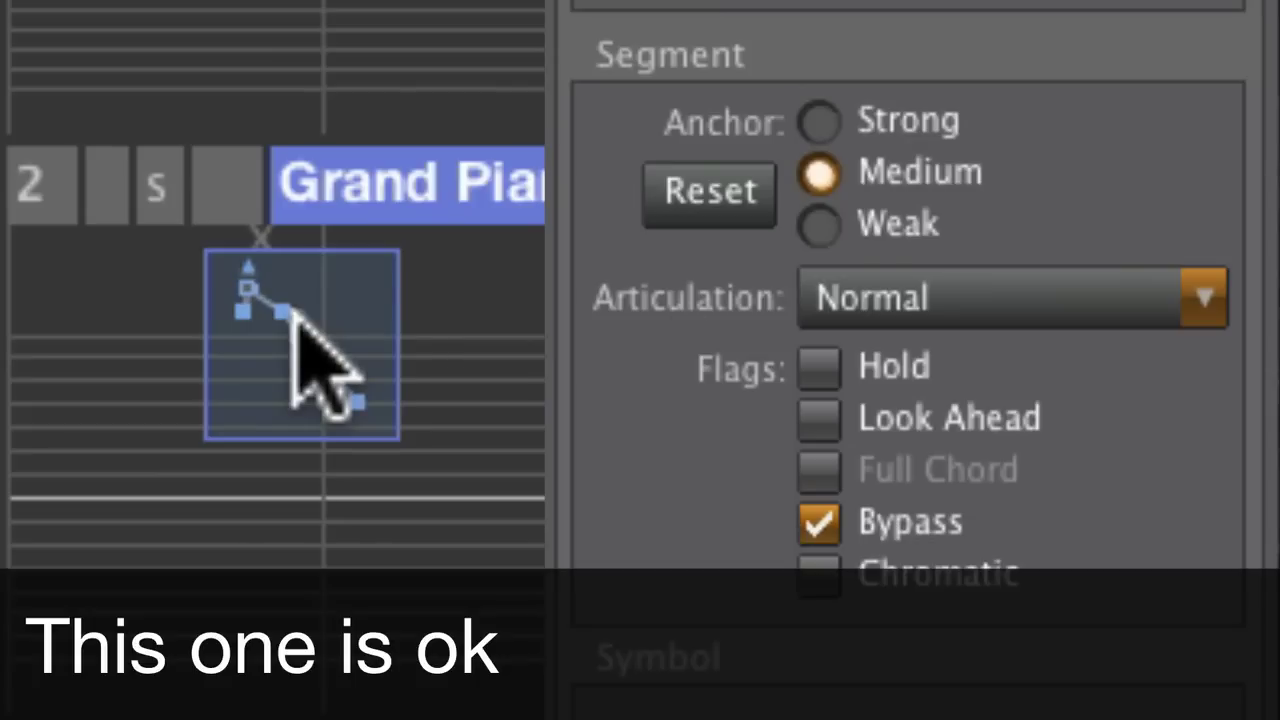
pyautogui.hscroll(5, 300, 318)
pyautogui.click(226, 306)
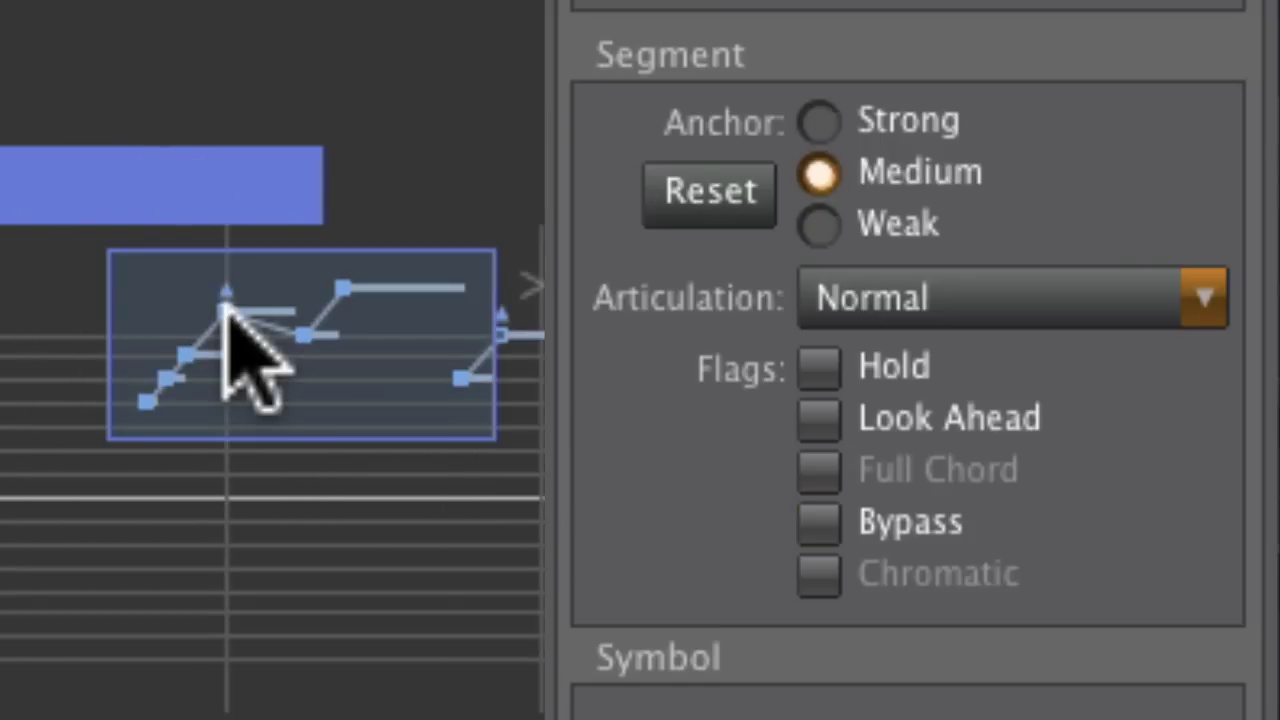
pyautogui.click(820, 521)
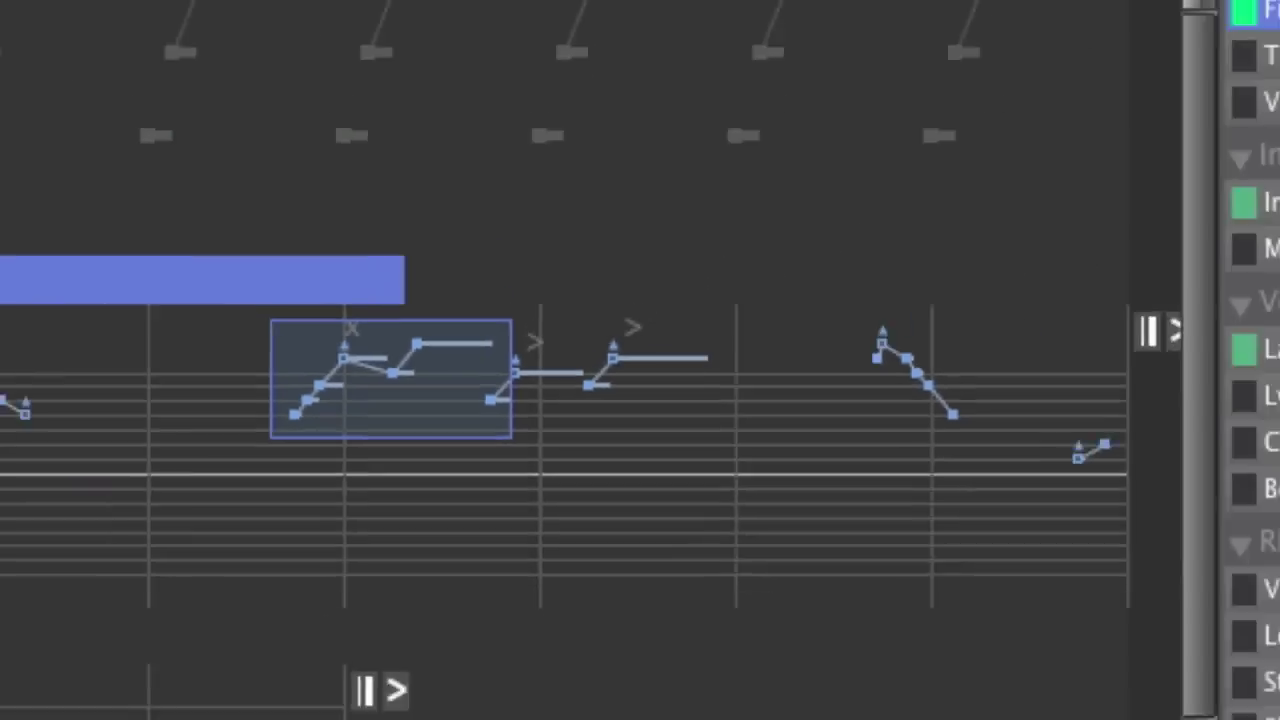
# Place the cursor at measure 4 of the second Grand Piano and play back the arrangement
pyautogui.click(97, 70)
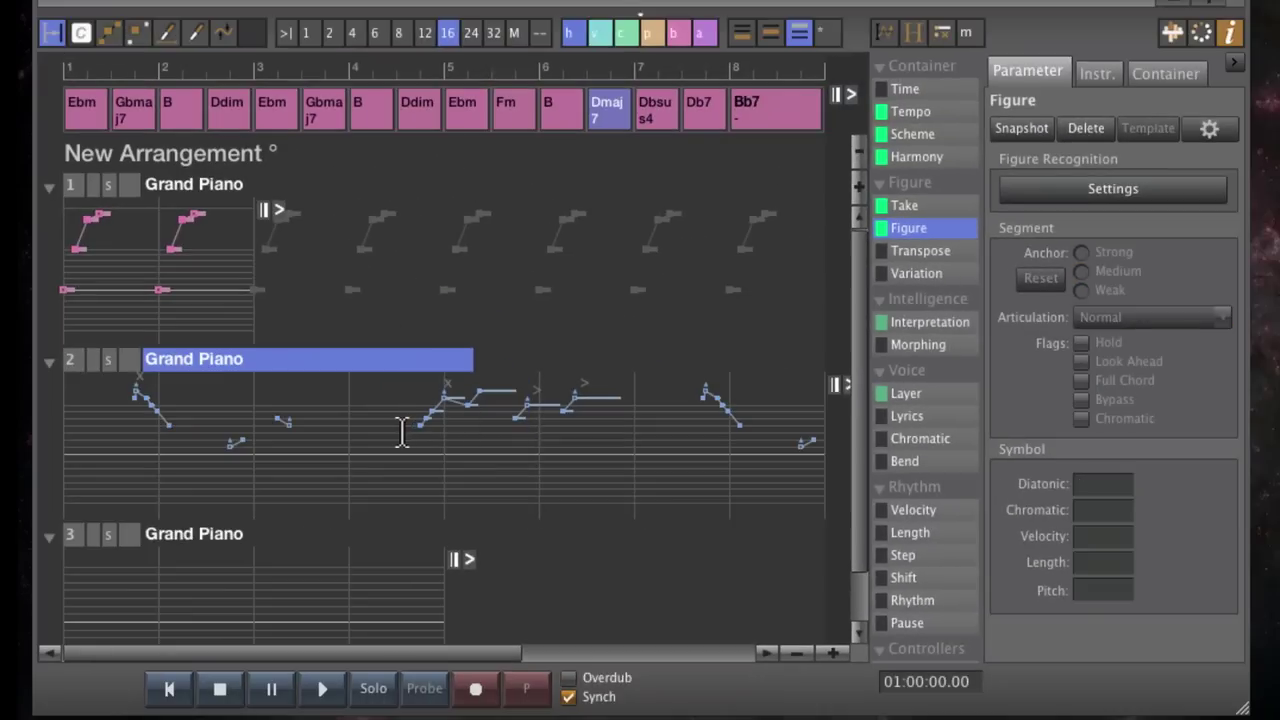
pyautogui.click(354, 432)
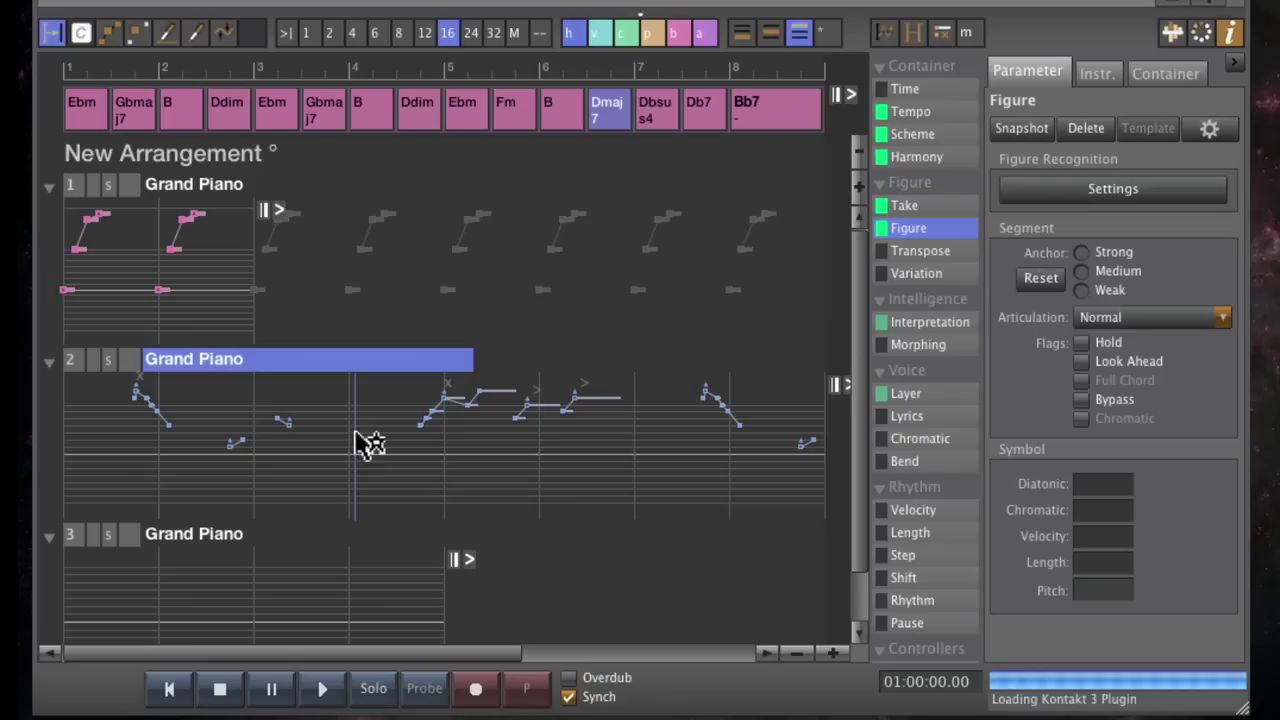
pyautogui.press('space')
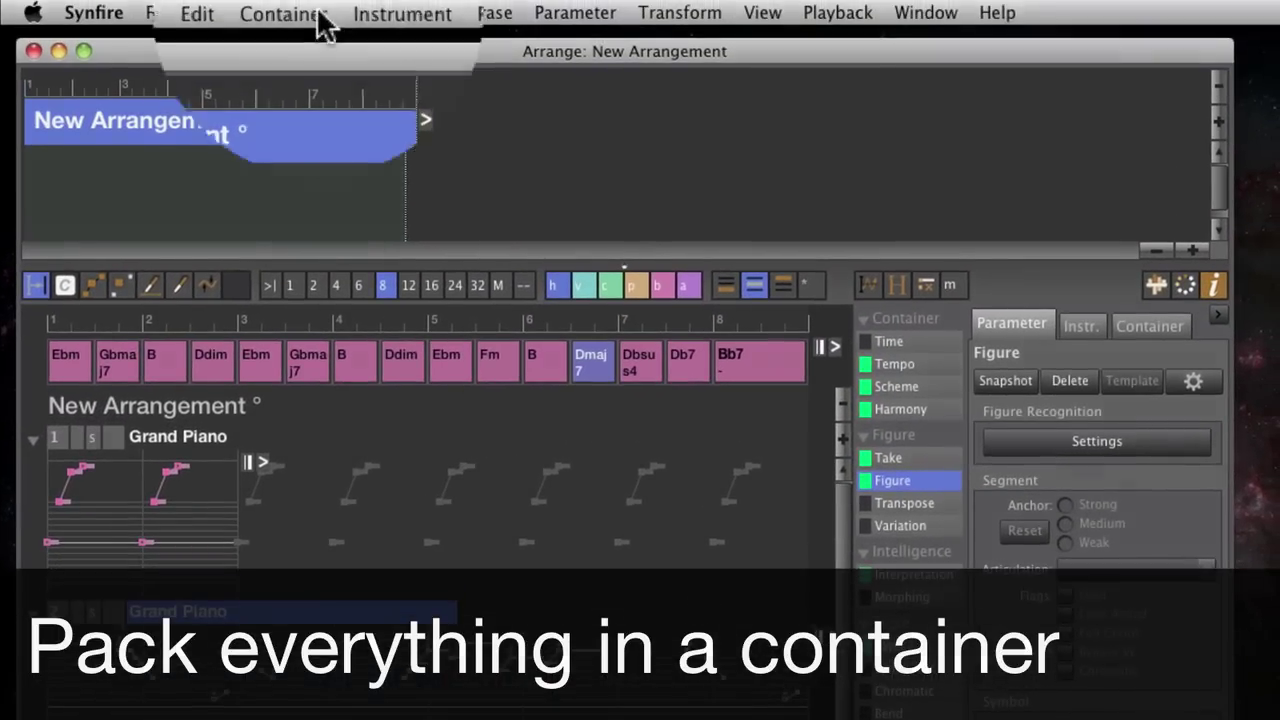
# Pack the contents of New Arrangement into a container and rename the packed container Piano
pyautogui.click(320, 14)
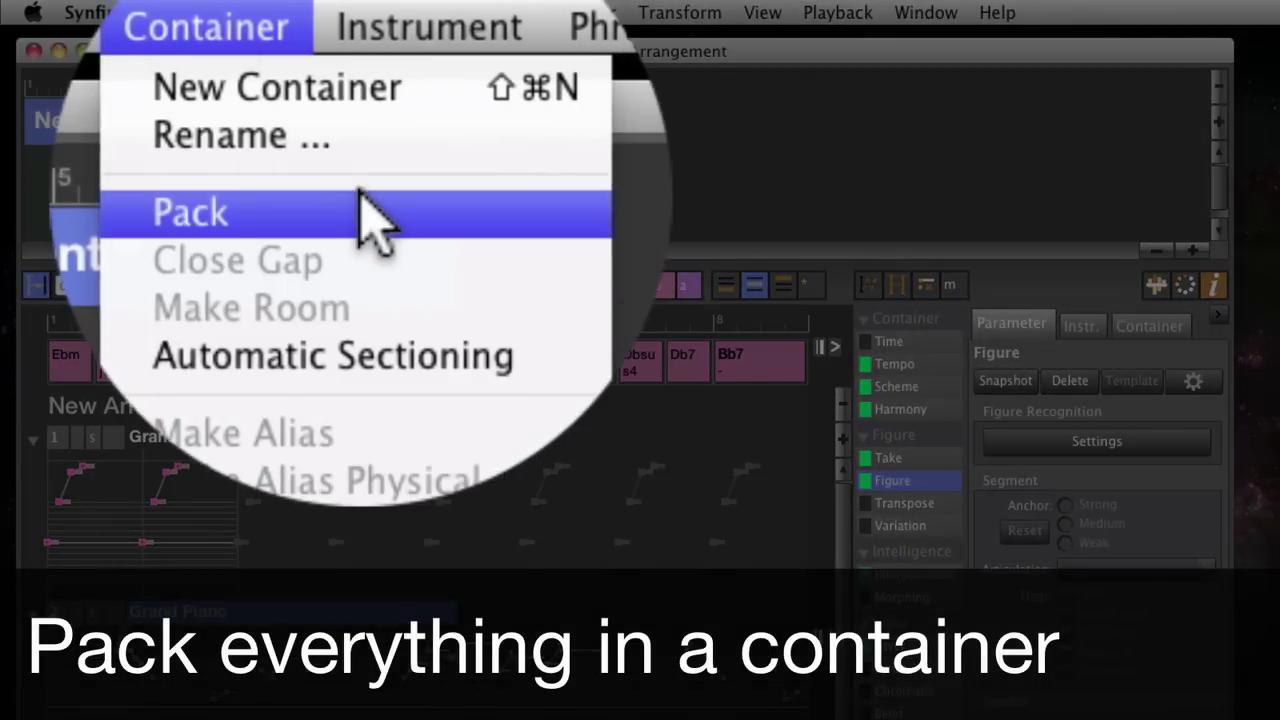
pyautogui.click(360, 90)
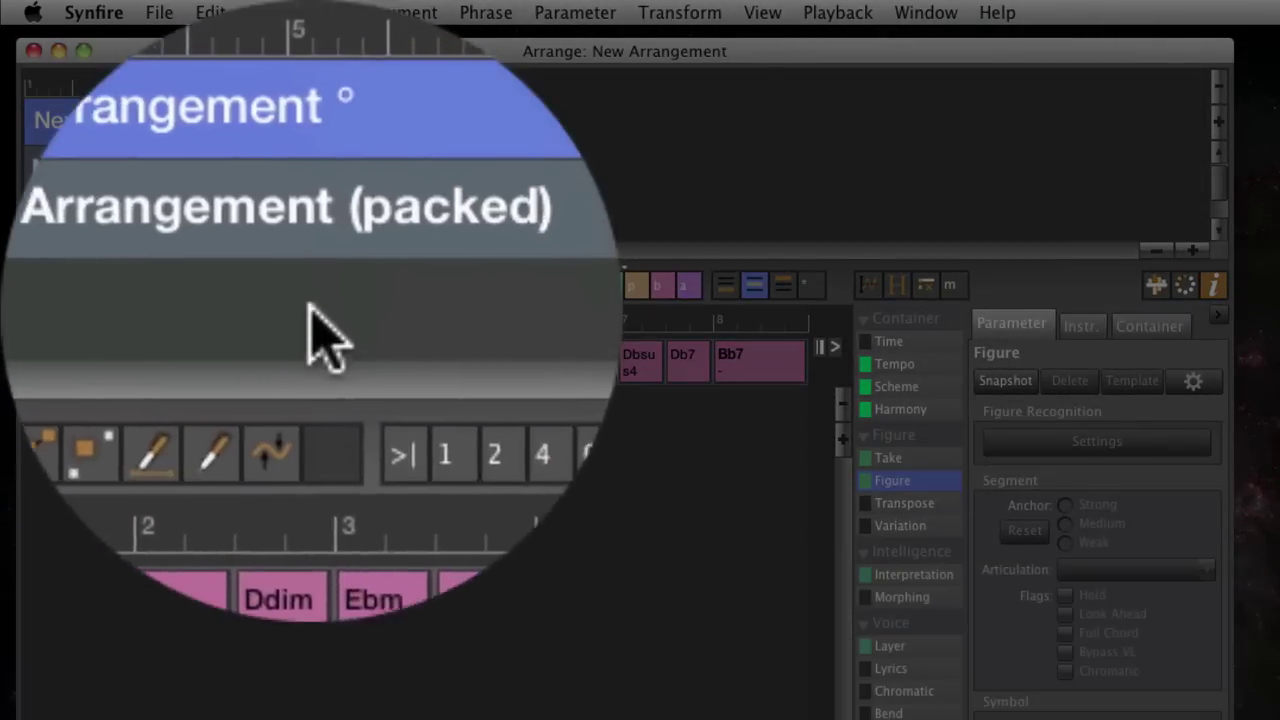
pyautogui.click(262, 187)
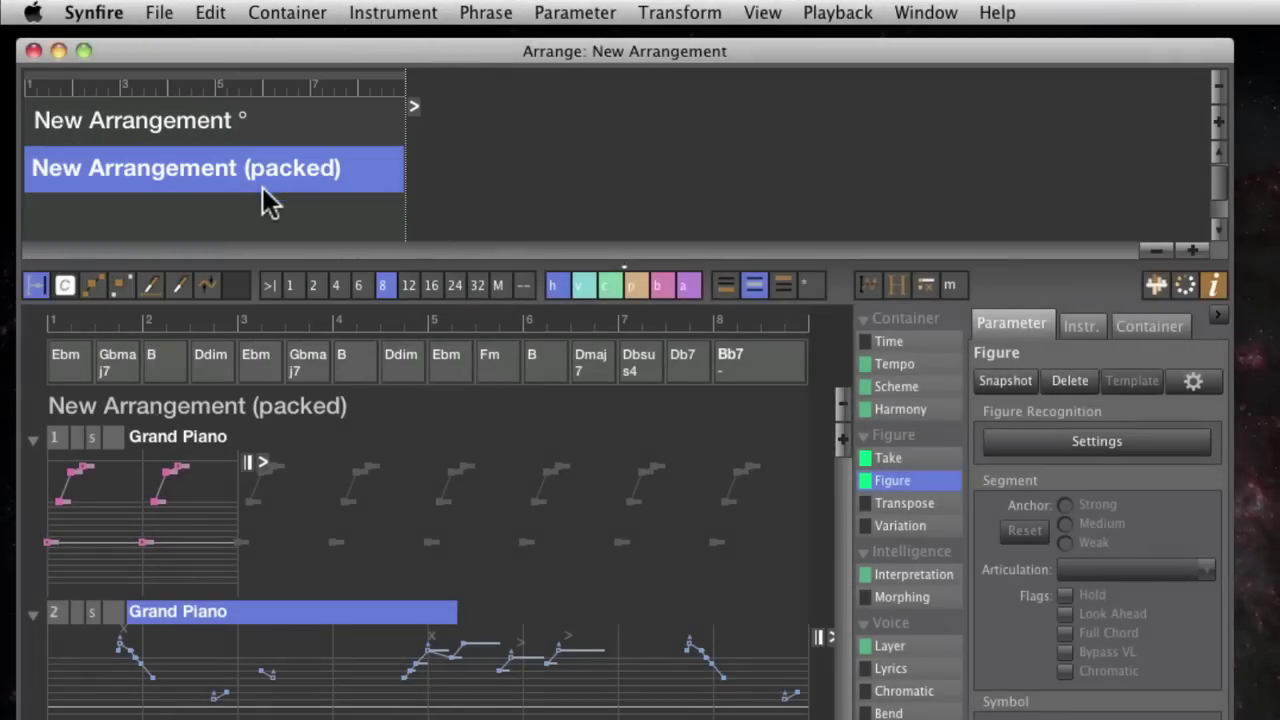
pyautogui.rightClick(348, 176)
pyautogui.click(504, 215)
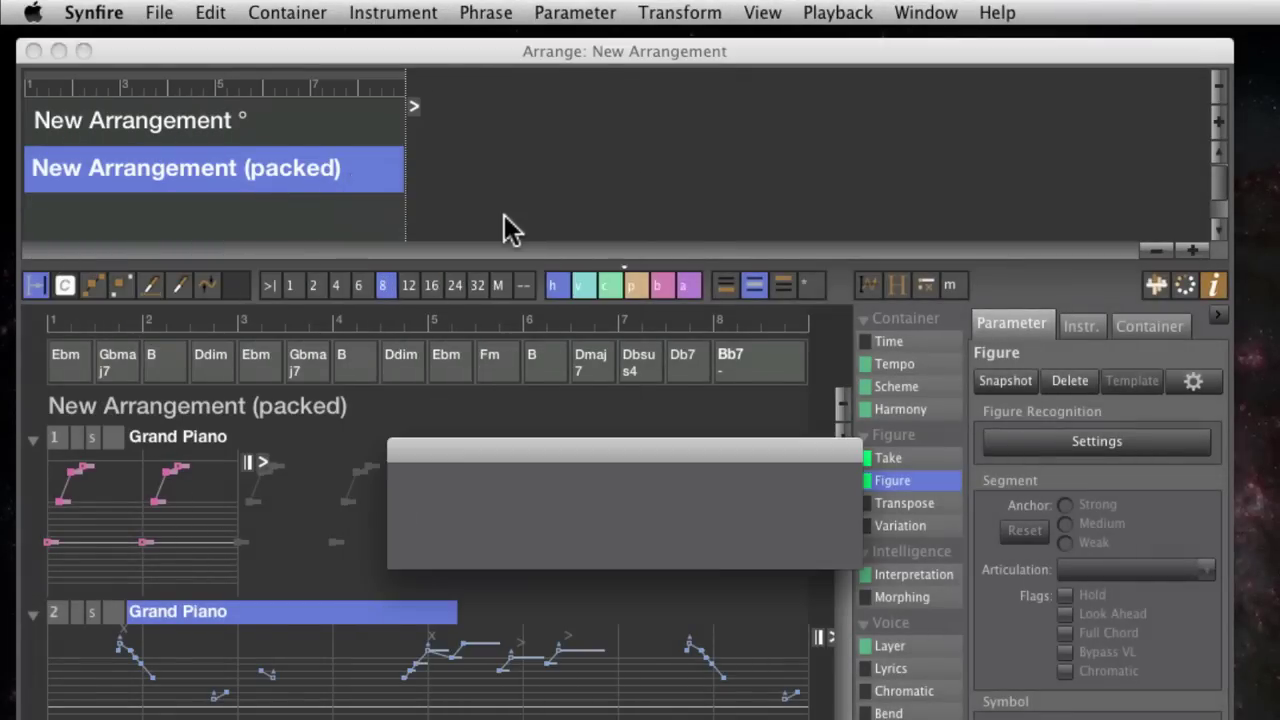
pyautogui.write('Pi')
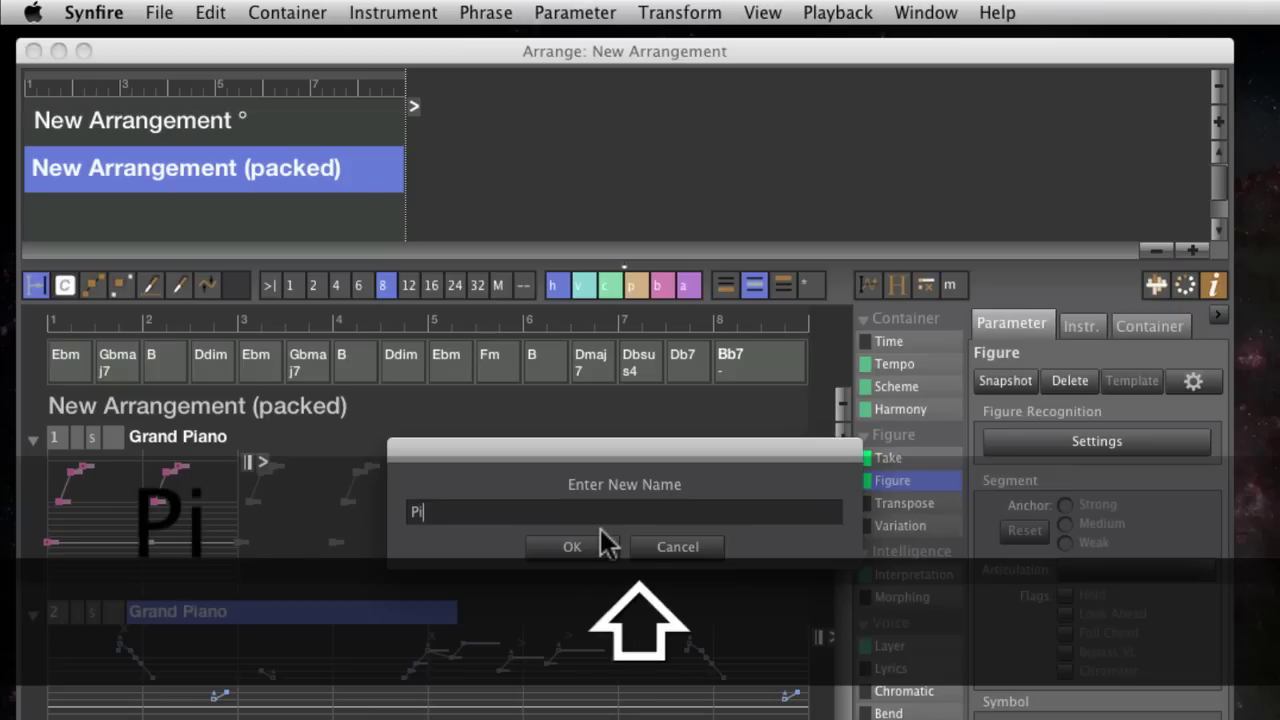
pyautogui.write('ano')
pyautogui.press('Return')
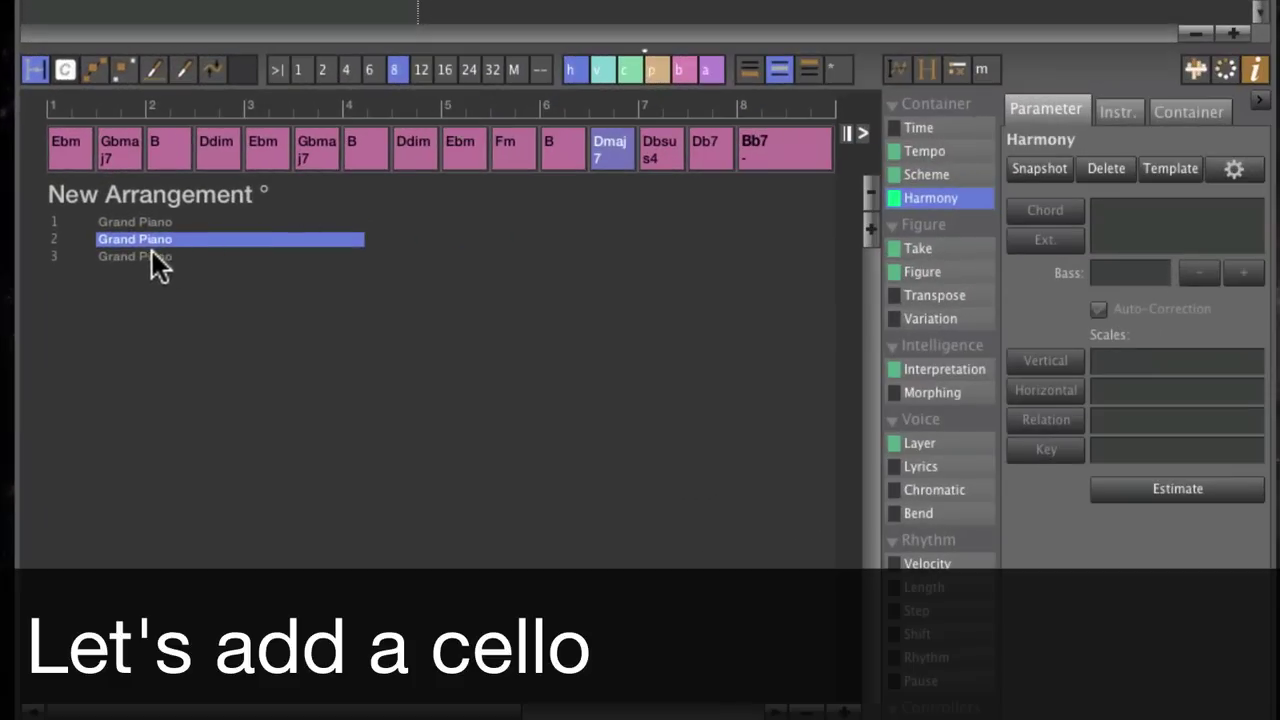
# Create a new Node3 Engine port for the third Grand Piano's private plugin sound
pyautogui.click(150, 256)
pyautogui.click(32, 262)
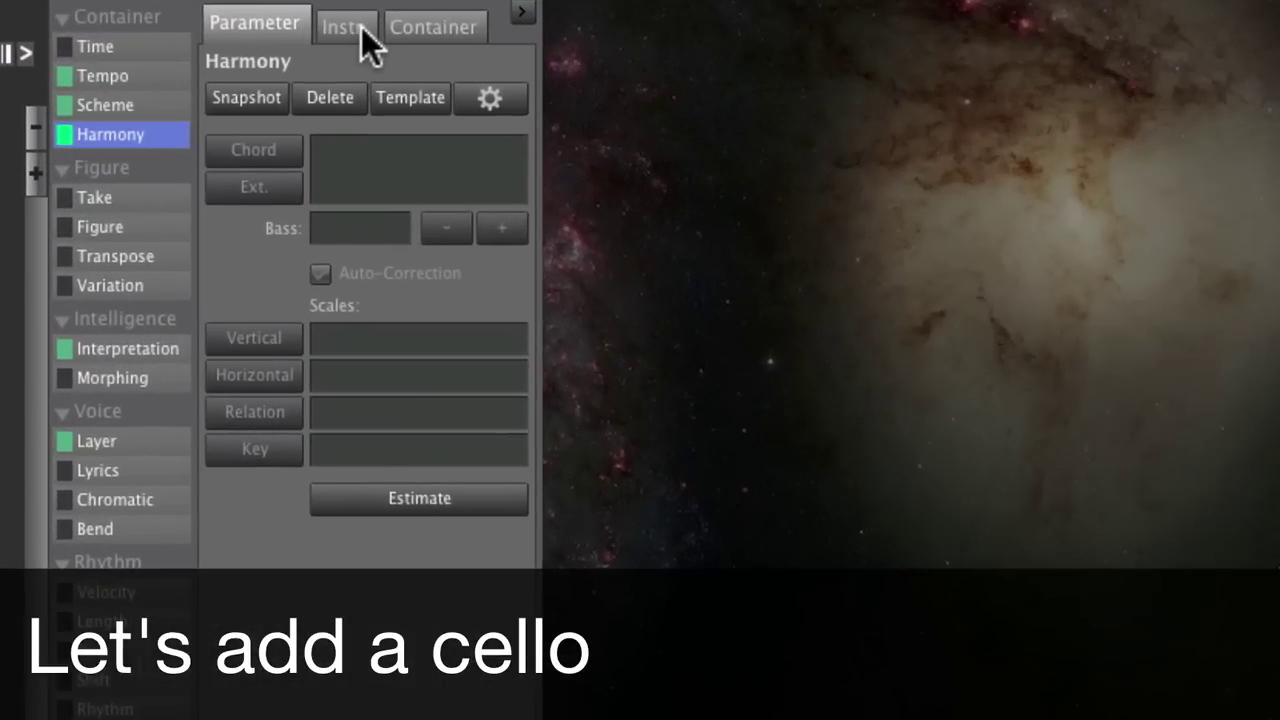
pyautogui.click(1118, 111)
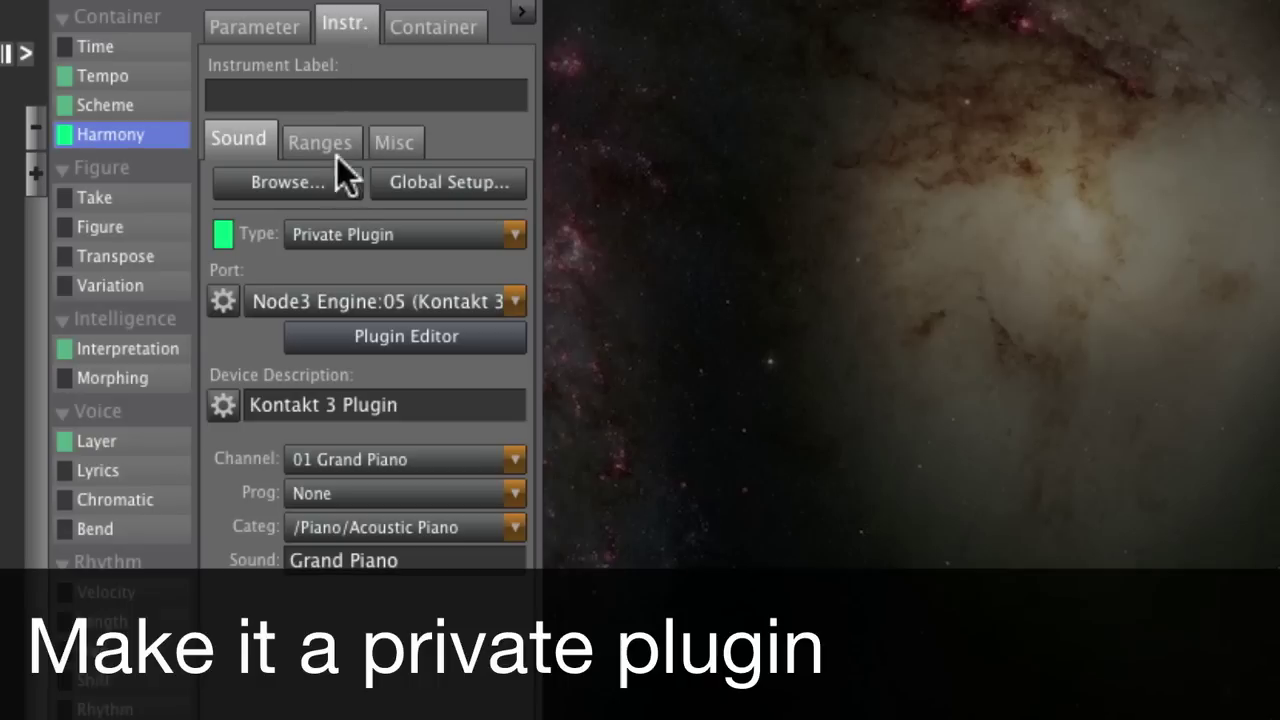
pyautogui.click(511, 296)
pyautogui.moveTo(631, 332)
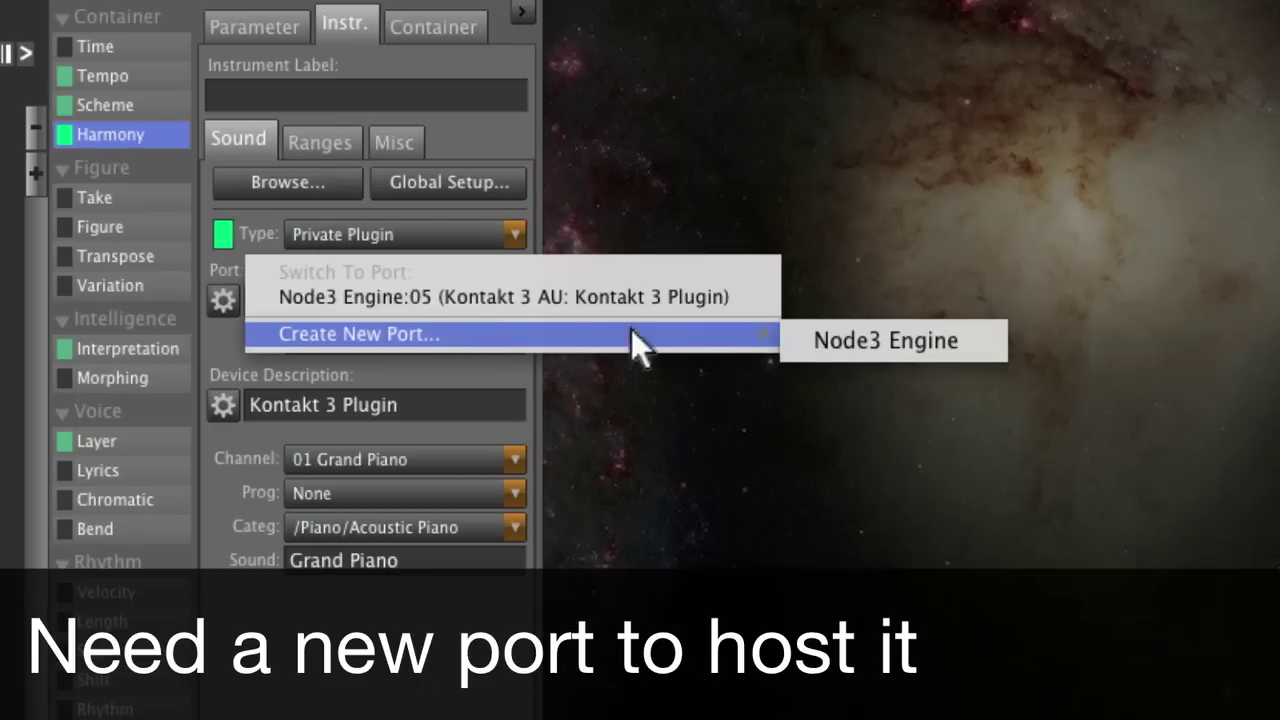
pyautogui.click(831, 336)
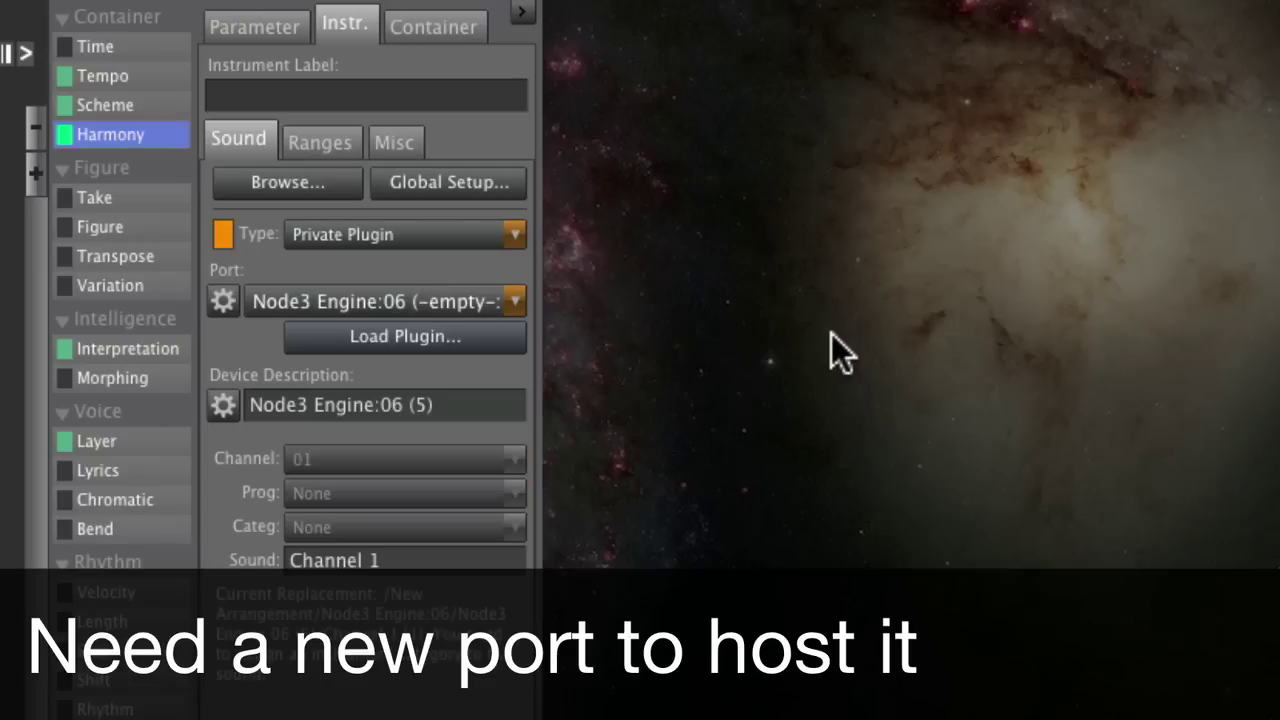
# Load the AudioUnit plugin Play into the new port of the third instrument
pyautogui.click(437, 339)
pyautogui.click(219, 176)
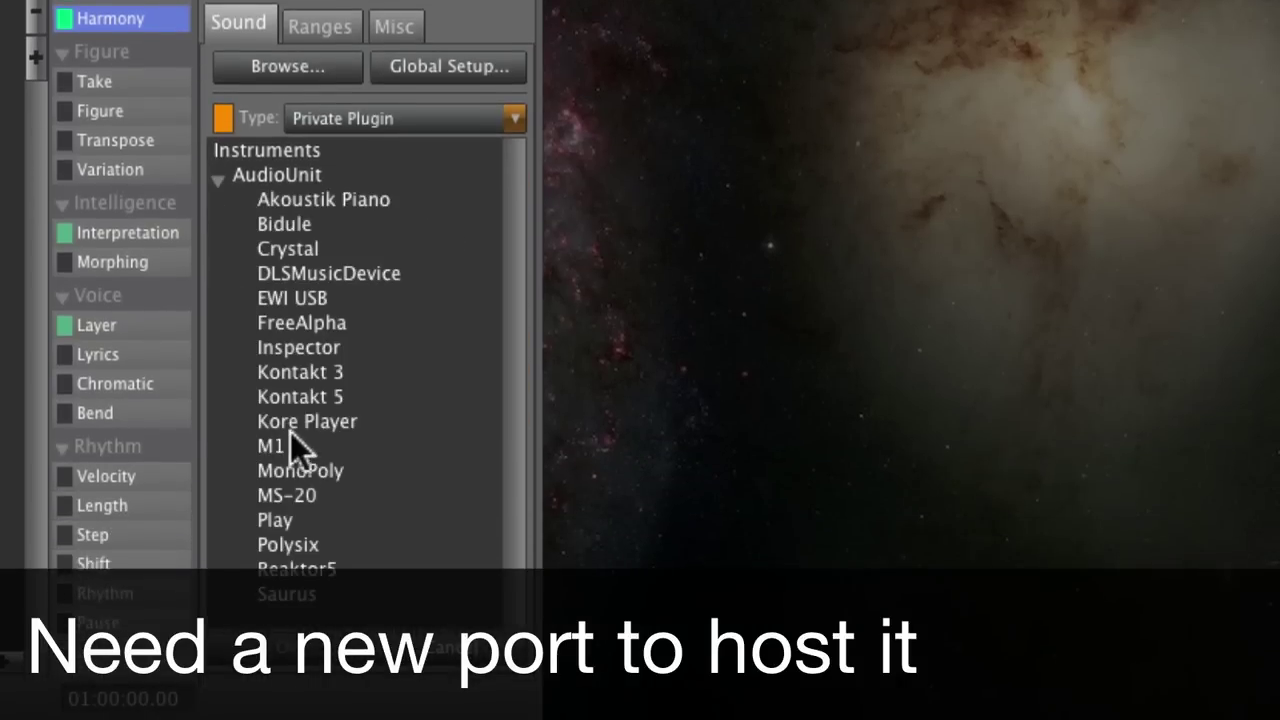
pyautogui.doubleClick(283, 520)
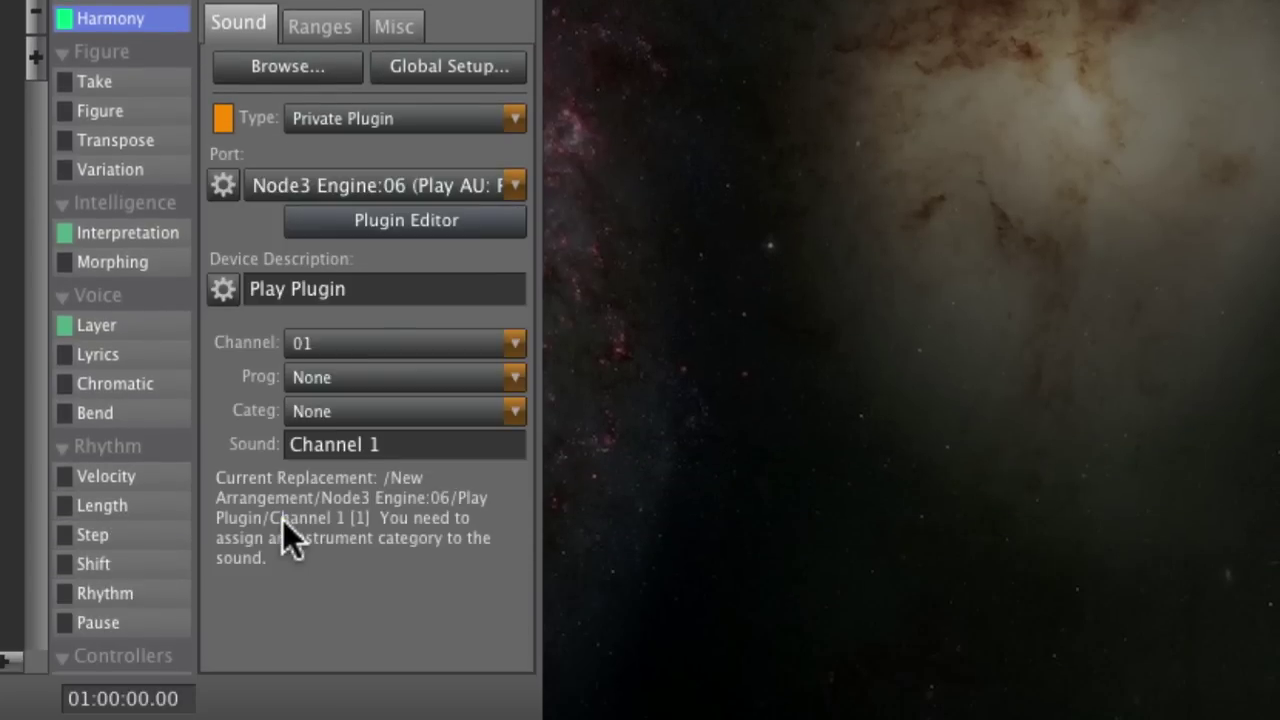
# Load the recent instrument 3VC Sus Vib DXF.ewi into the Play plugin and close its editor
pyautogui.click(363, 227)
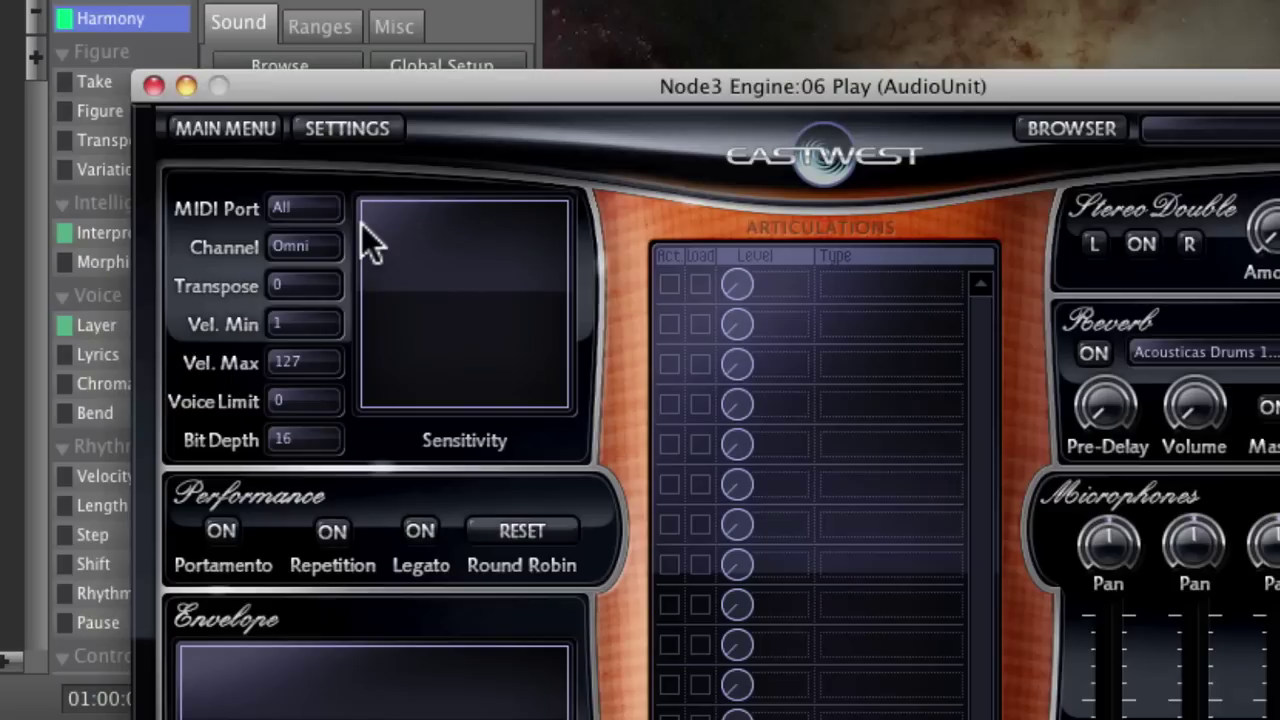
pyautogui.click(214, 130)
pyautogui.moveTo(250, 246)
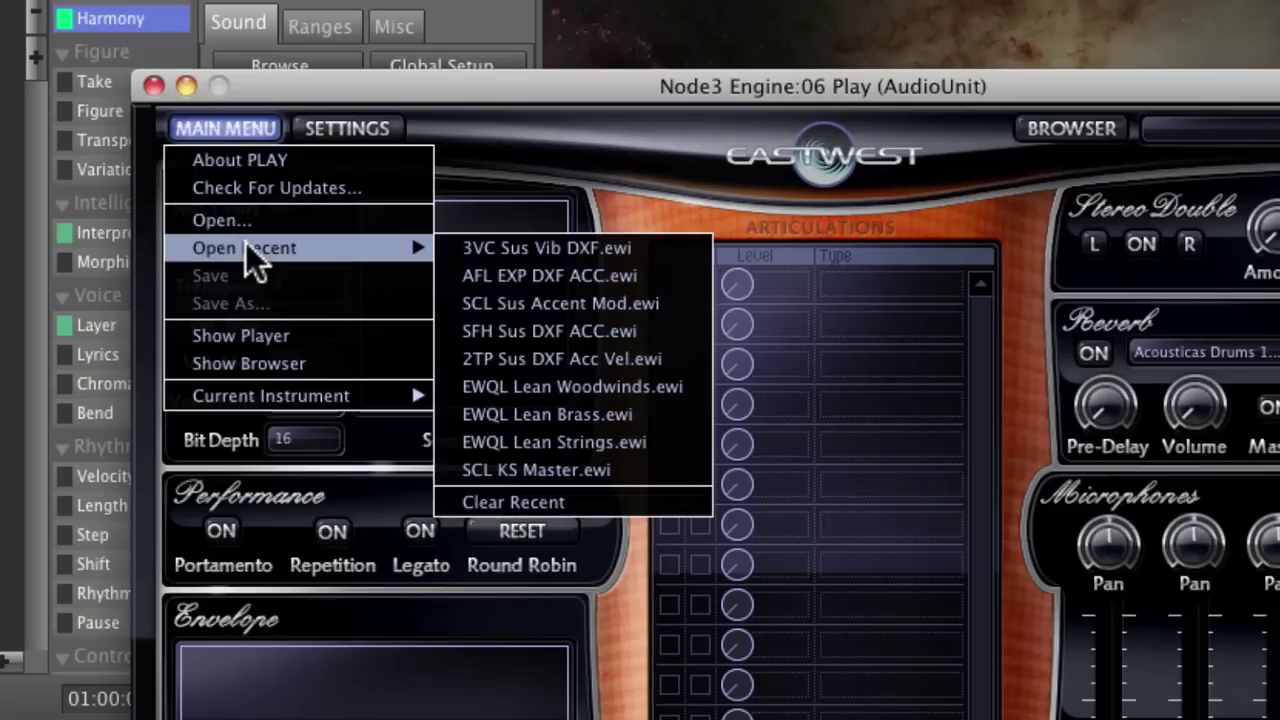
pyautogui.click(520, 248)
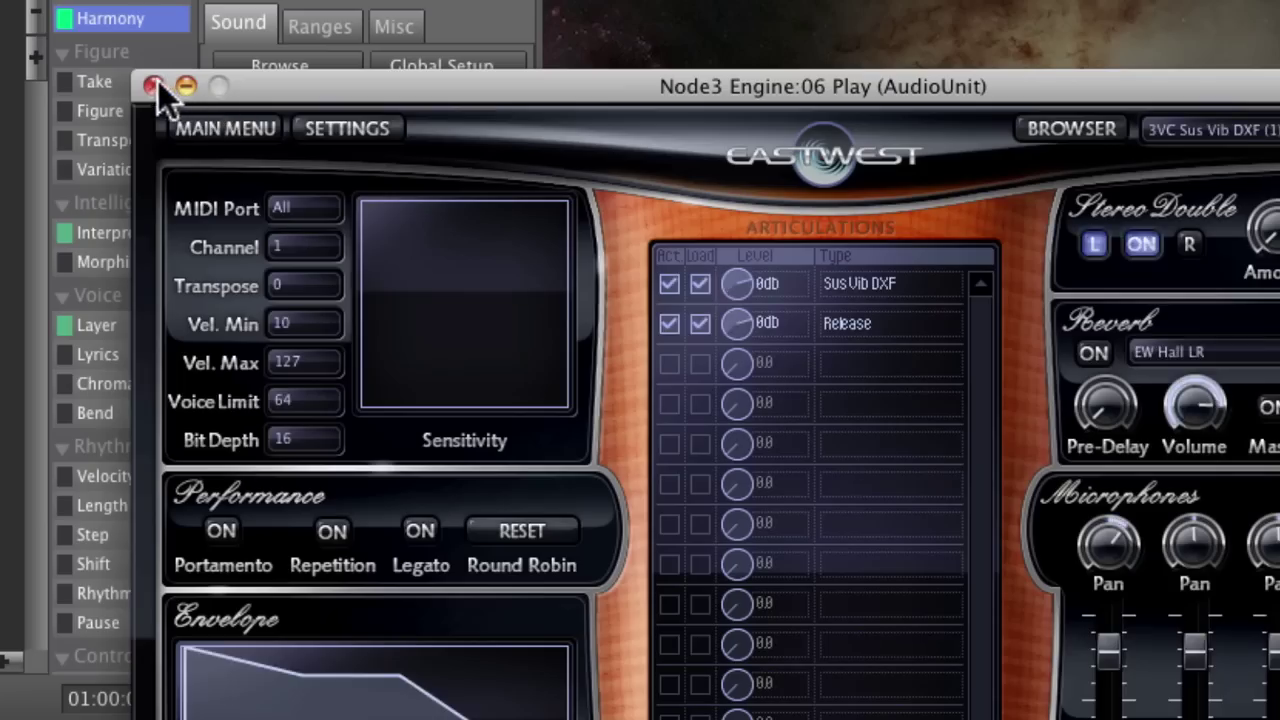
pyautogui.click(152, 86)
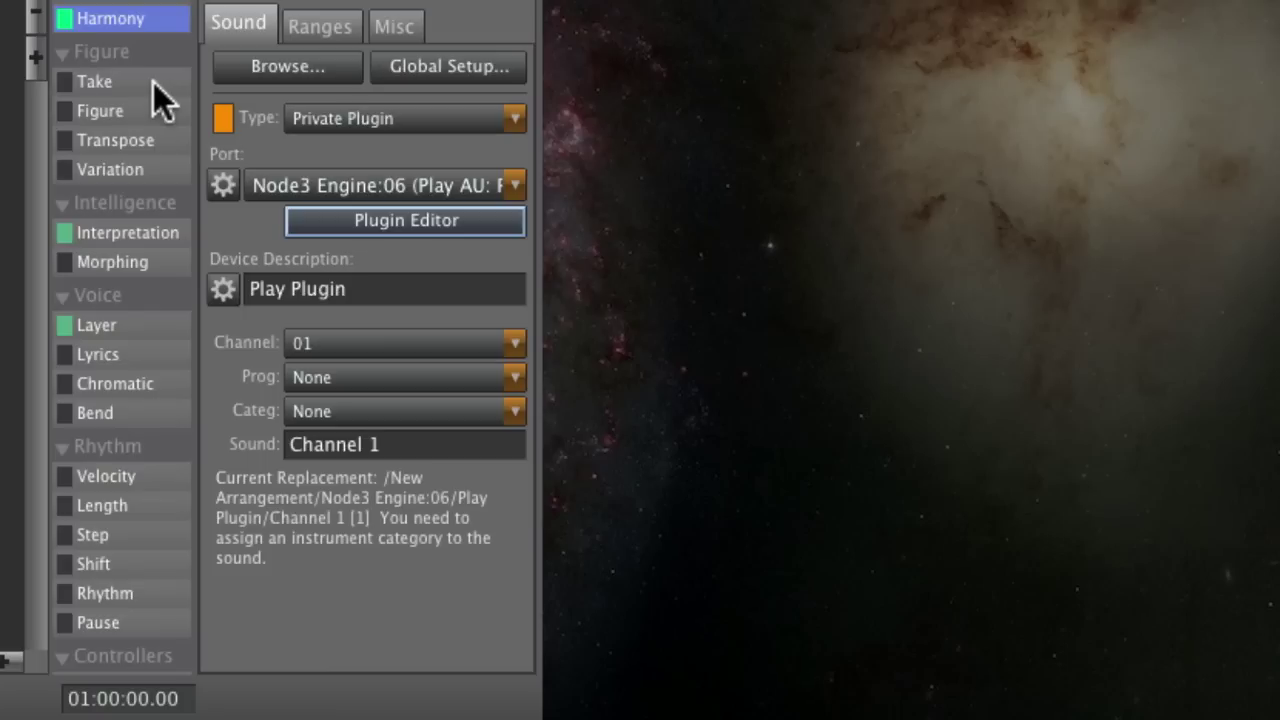
# Copy the sound properties from the EWQL Orchestra template 3VC Sus Vib DXF under Strings/Cello to the third instrument
pyautogui.click(341, 375)
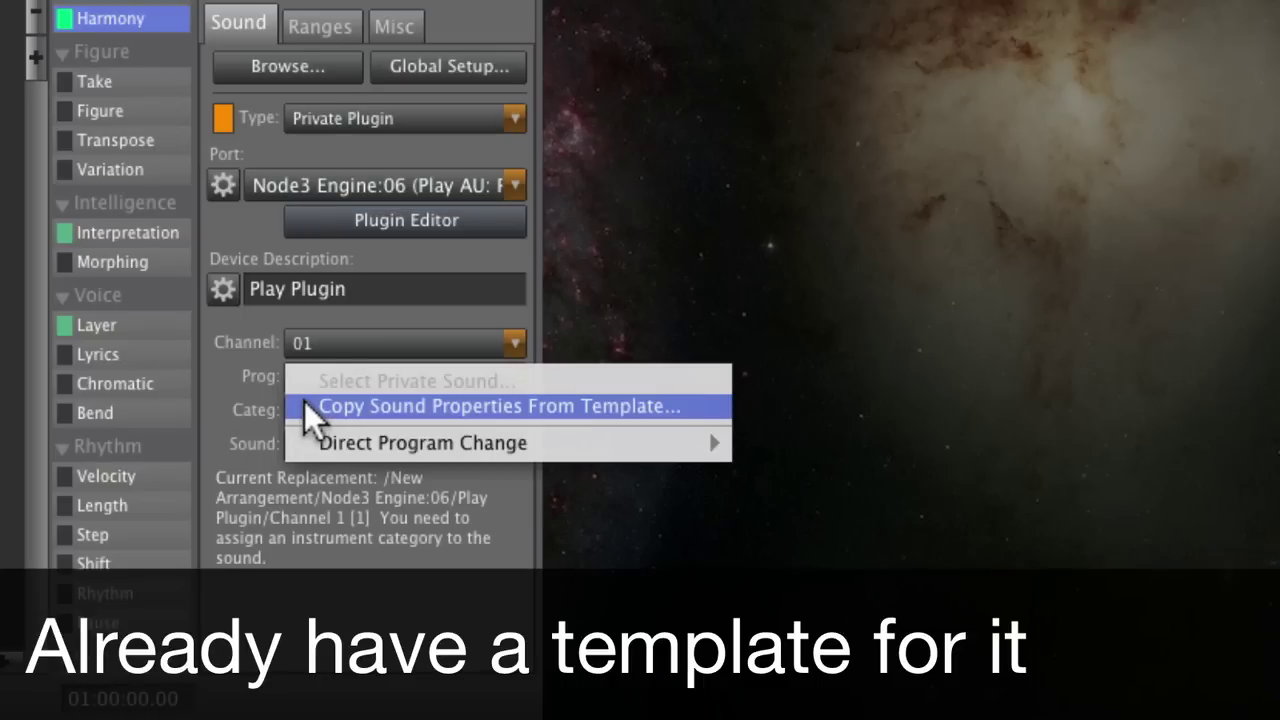
pyautogui.click(304, 404)
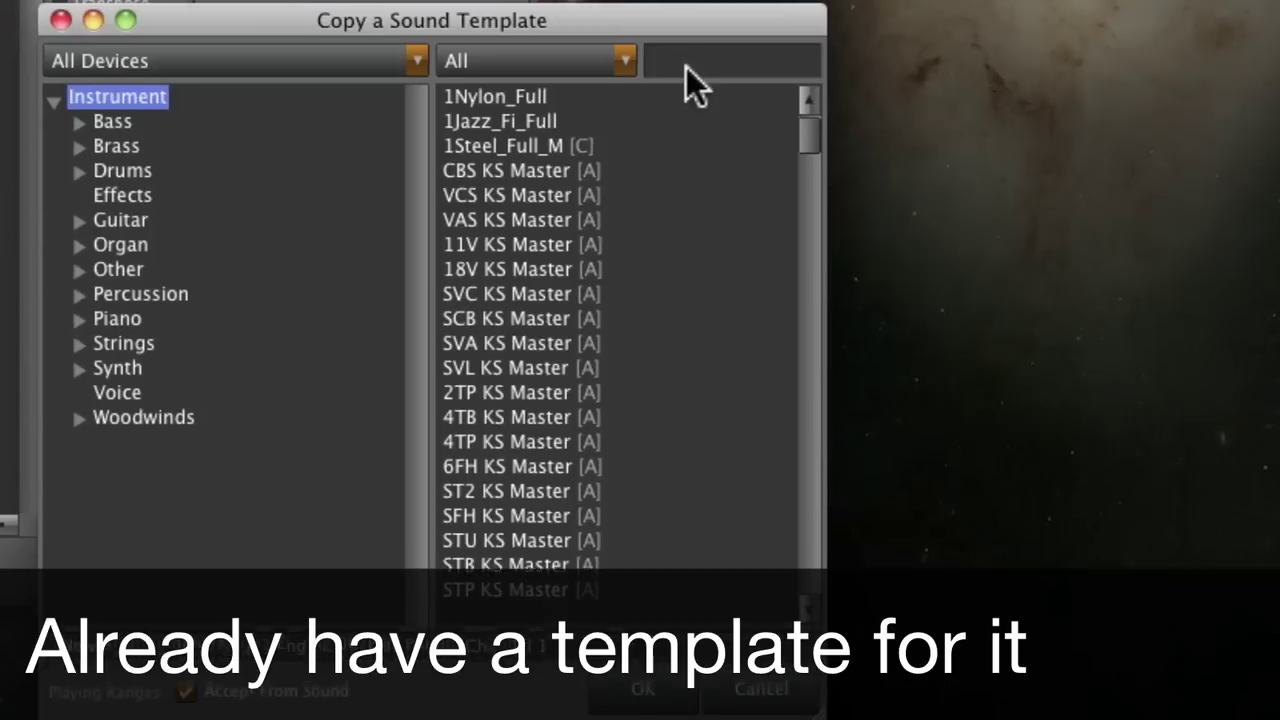
pyautogui.click(686, 67)
pyautogui.write('3v')
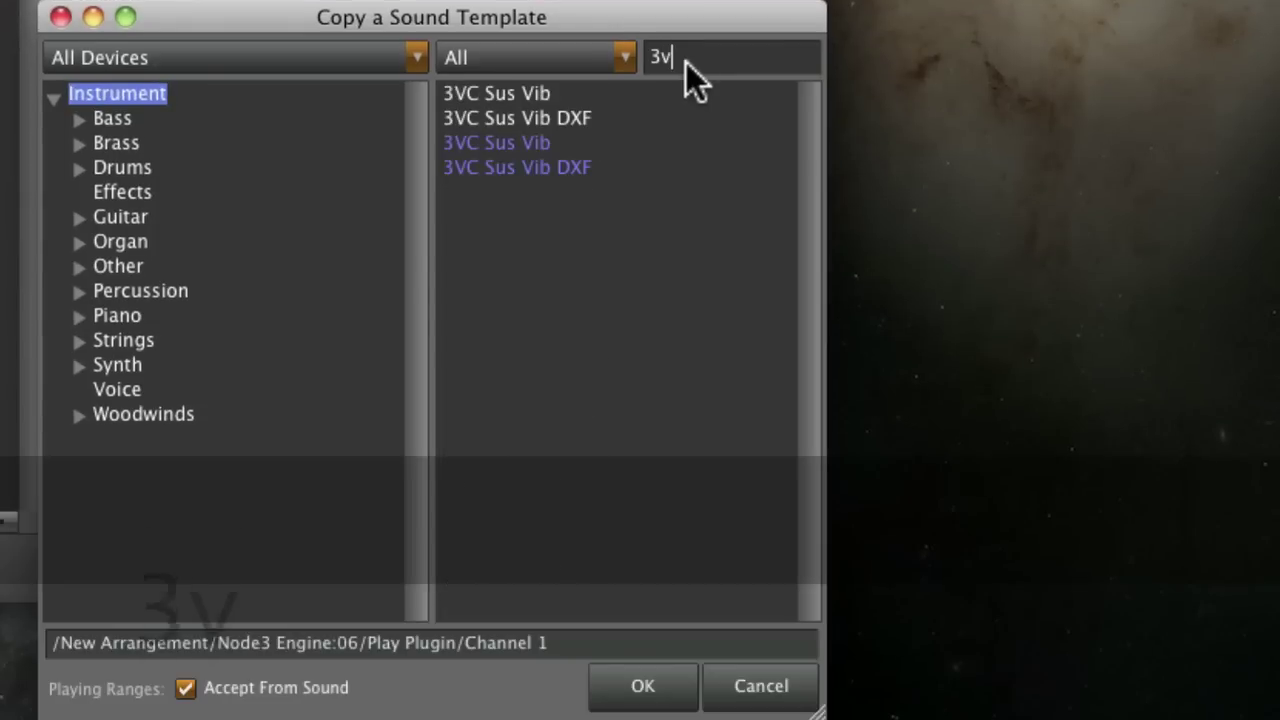
pyautogui.click(606, 121)
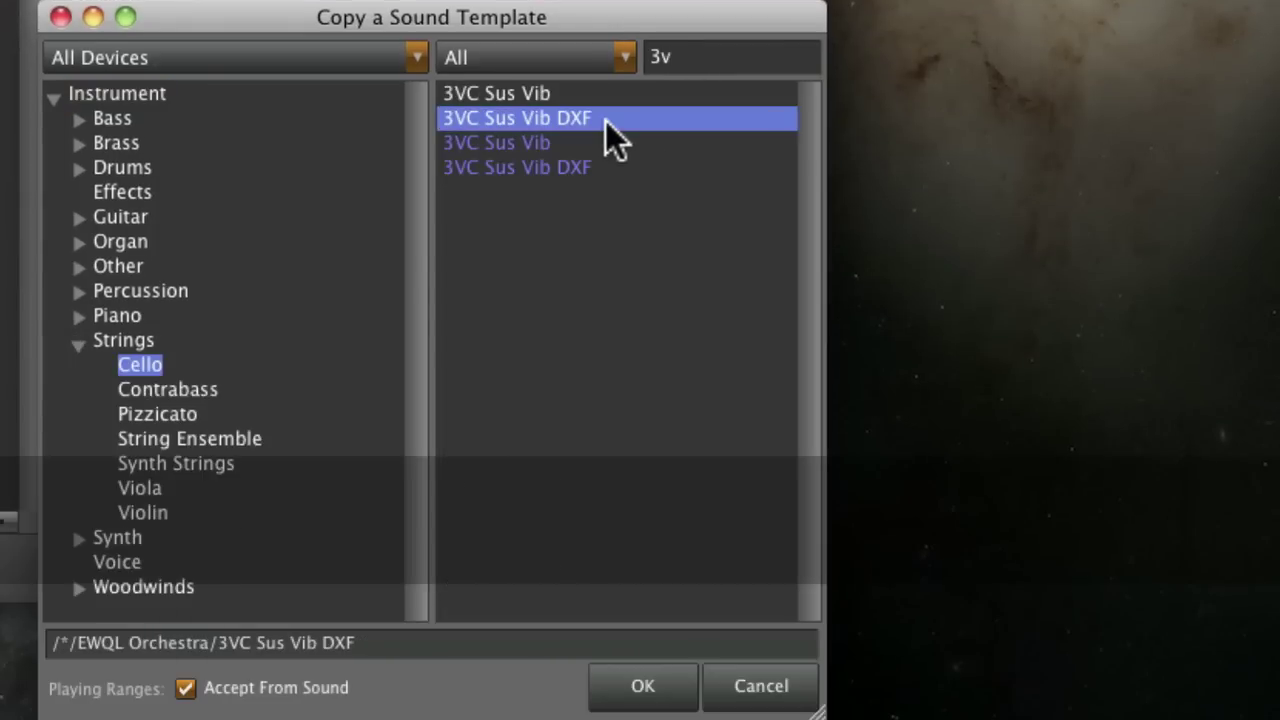
pyautogui.click(634, 688)
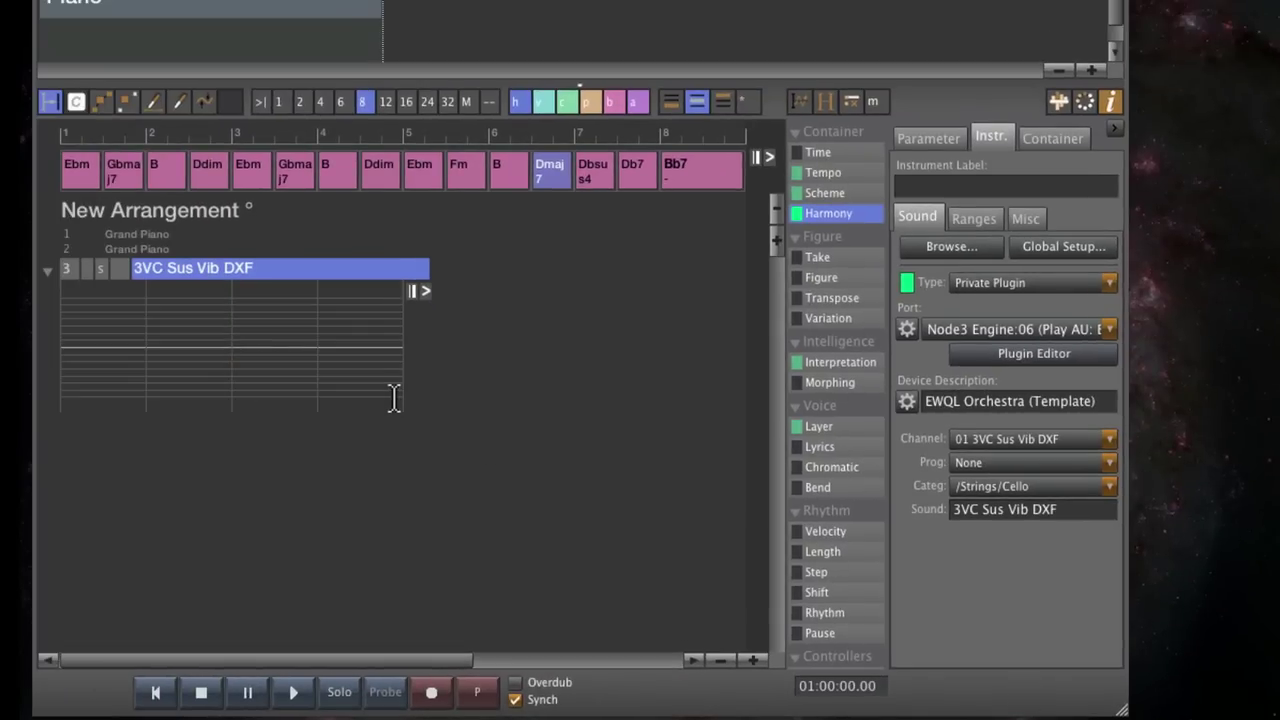
# Record a take on the 3VC Sus Vib DXF cello along with the full eight-measure harmony
pyautogui.click(394, 398)
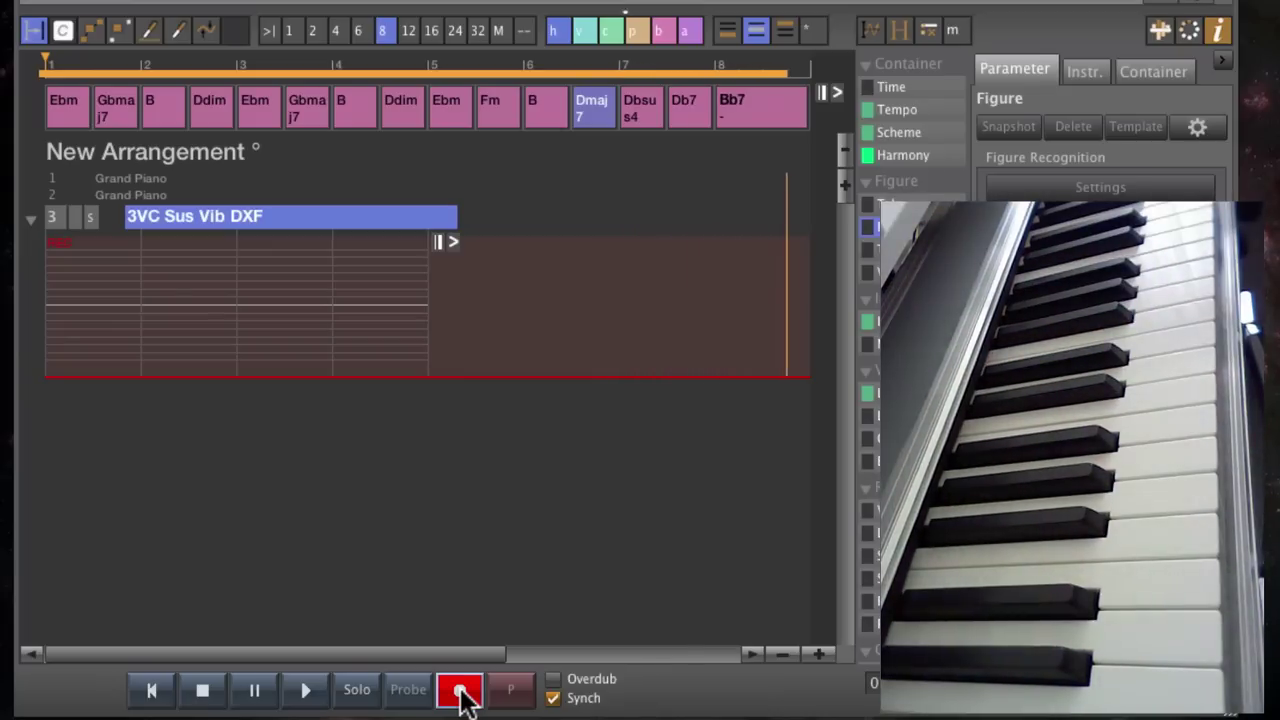
pyautogui.click(226, 688)
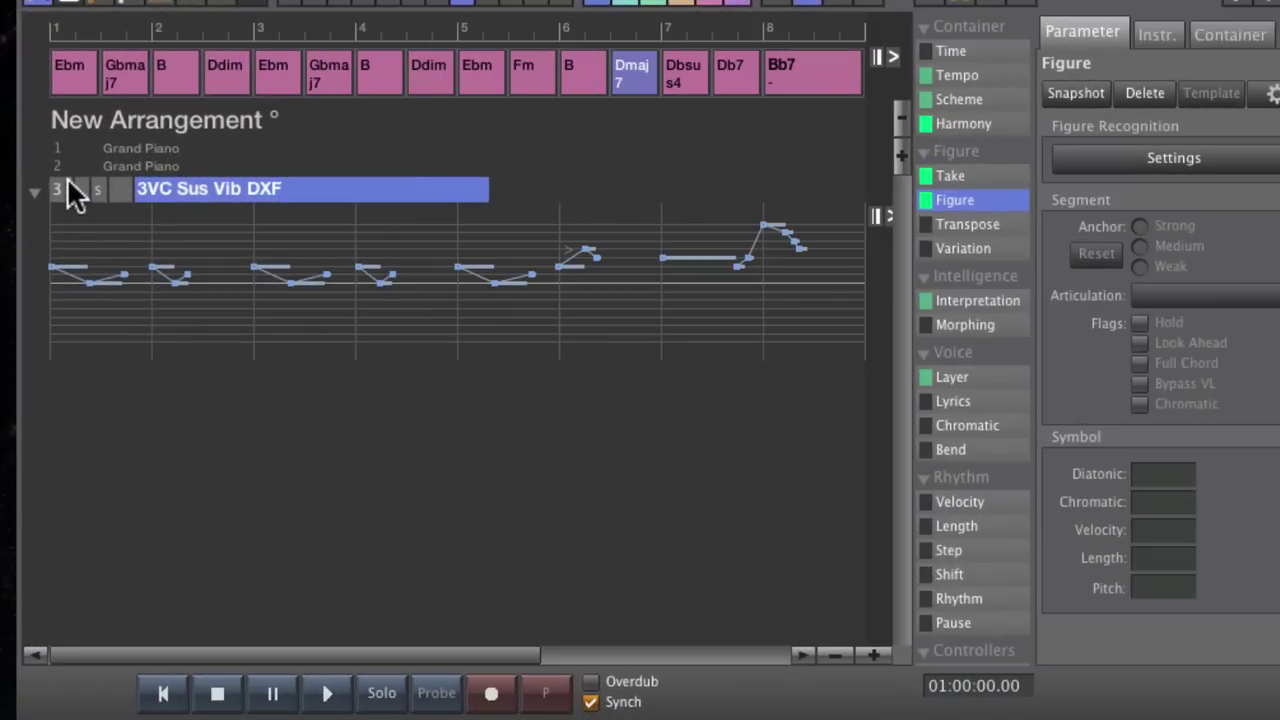
# Add an instrument with the first Grand Piano's sound to the Piano container and record off-beat chords on it
pyautogui.click(55, 214)
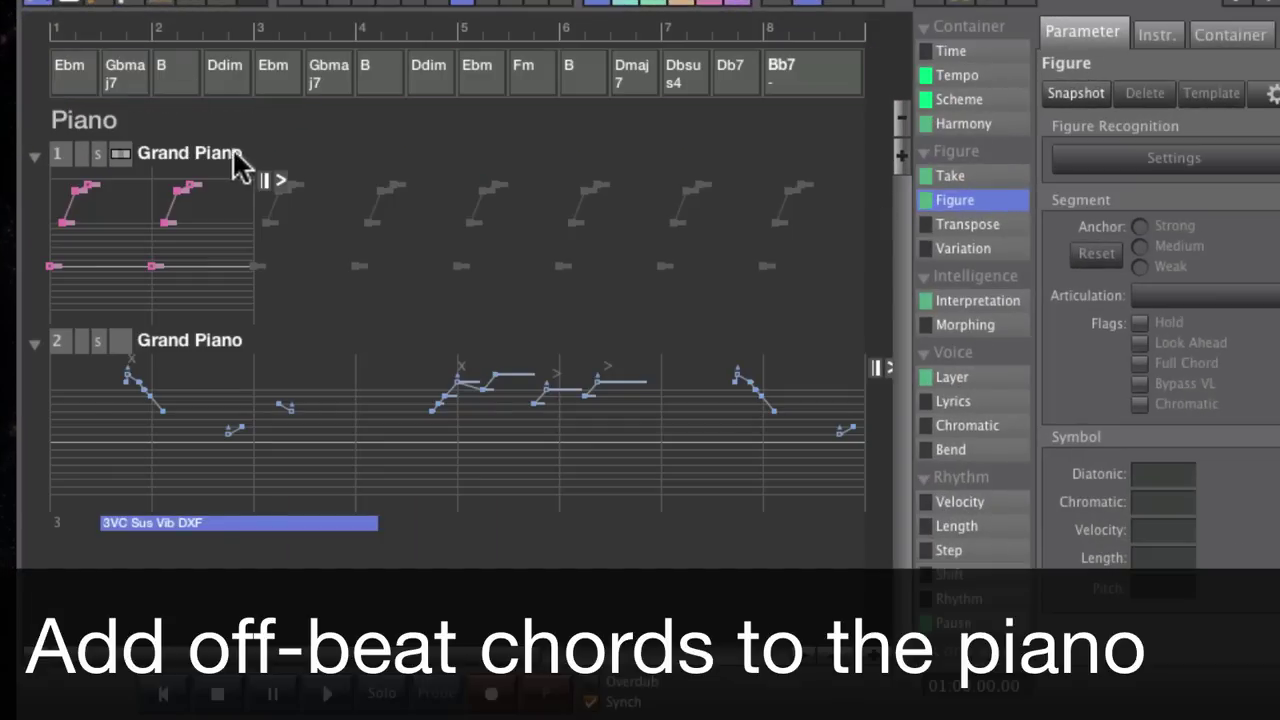
pyautogui.click(289, 158)
pyautogui.rightClick(318, 158)
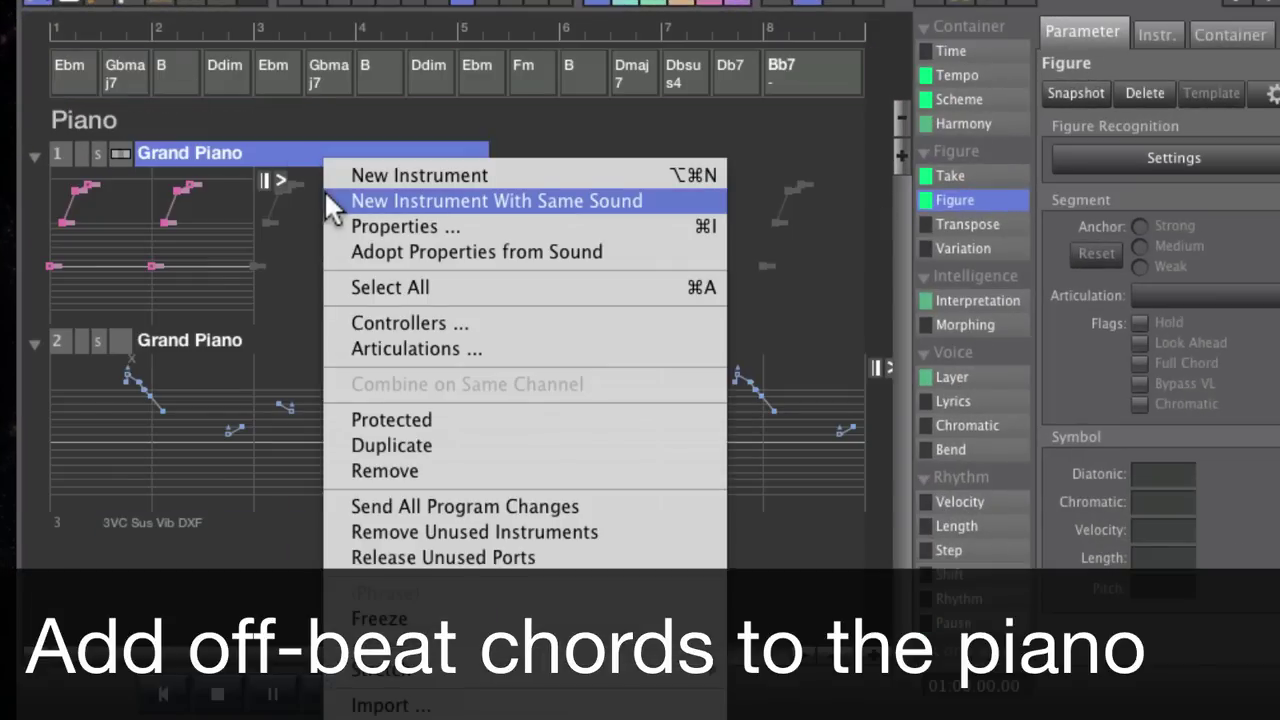
pyautogui.click(496, 201)
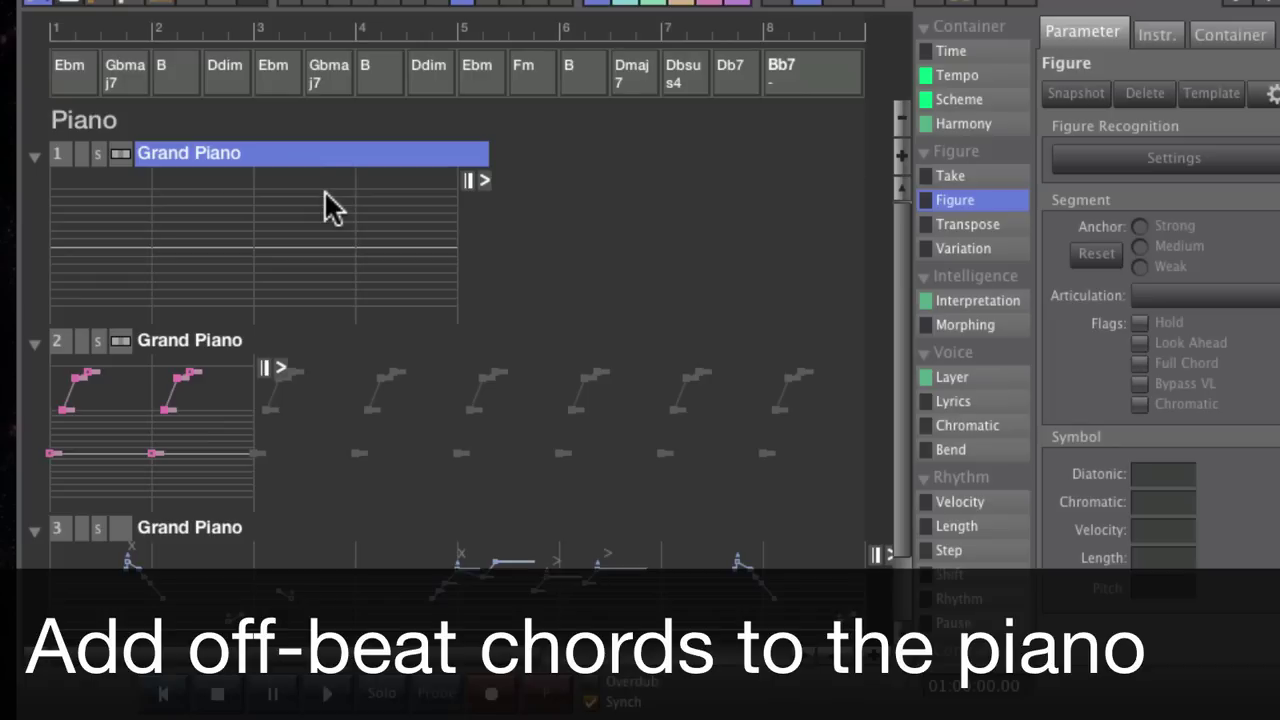
pyautogui.click(492, 695)
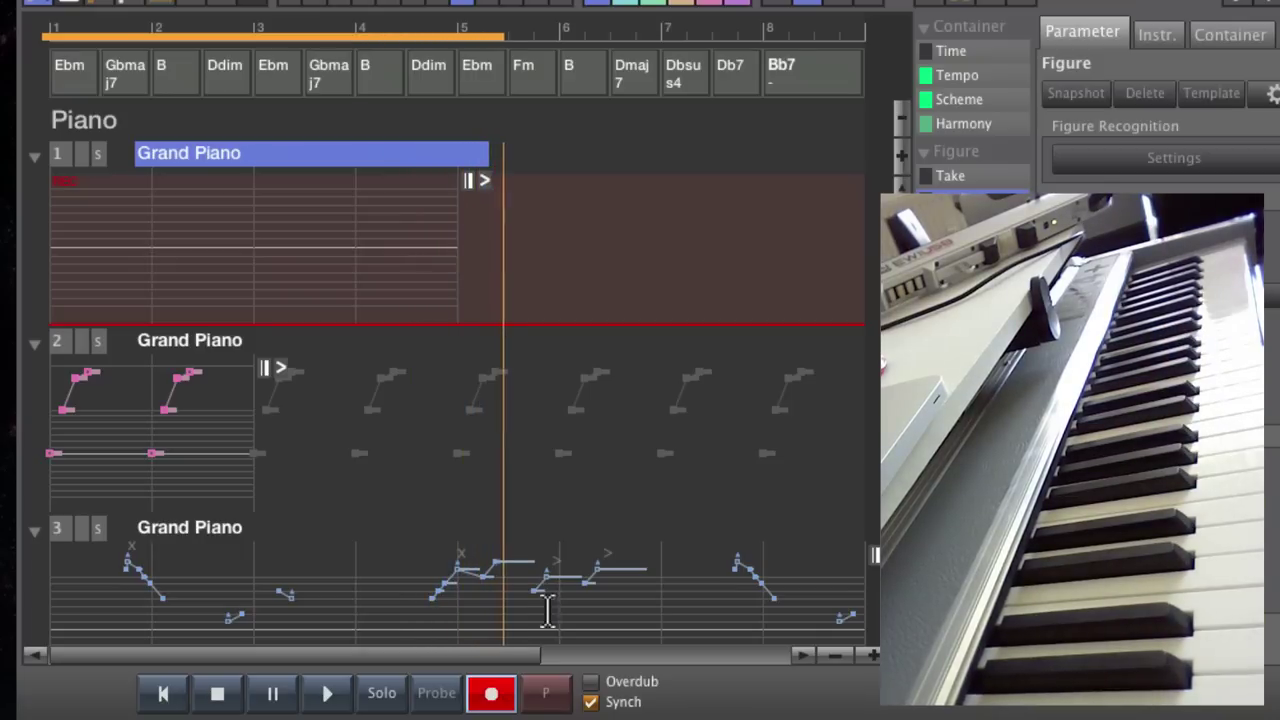
pyautogui.click(219, 694)
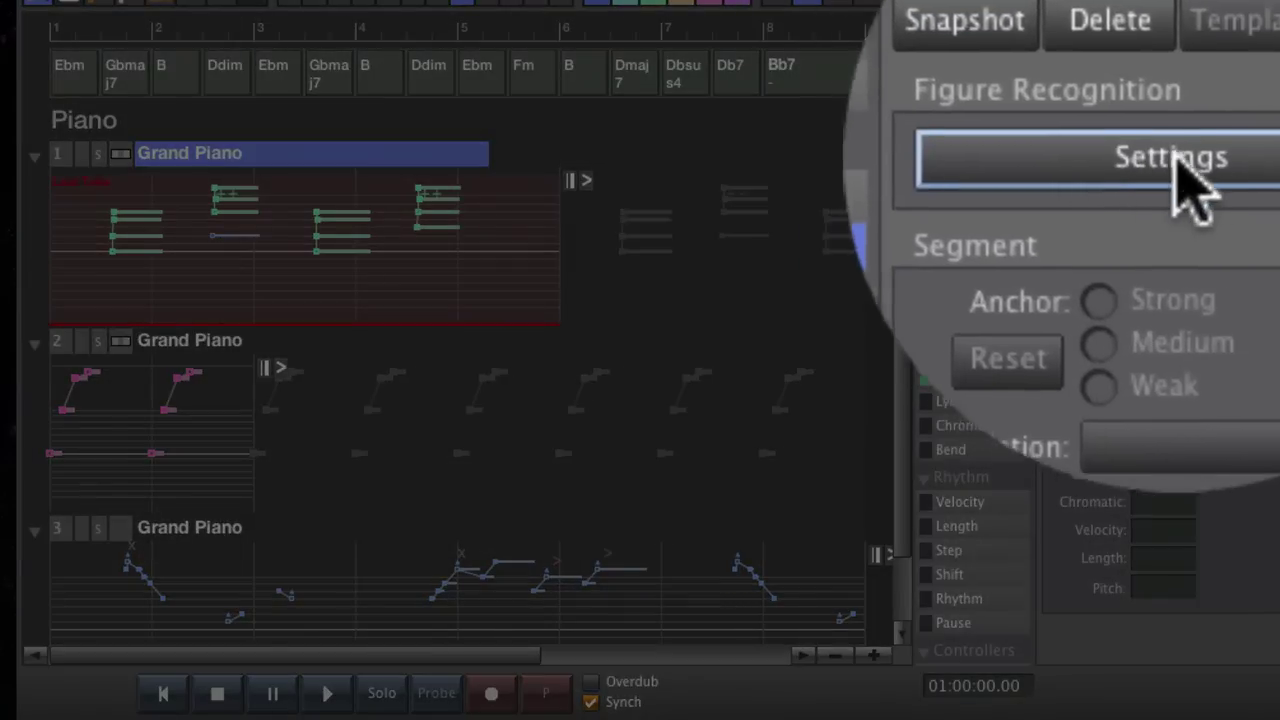
# Apply figure recognition to the chord take at 1/16 with Chords and Abstraction symbols and no Accidentals, and play it back
pyautogui.click(1185, 160)
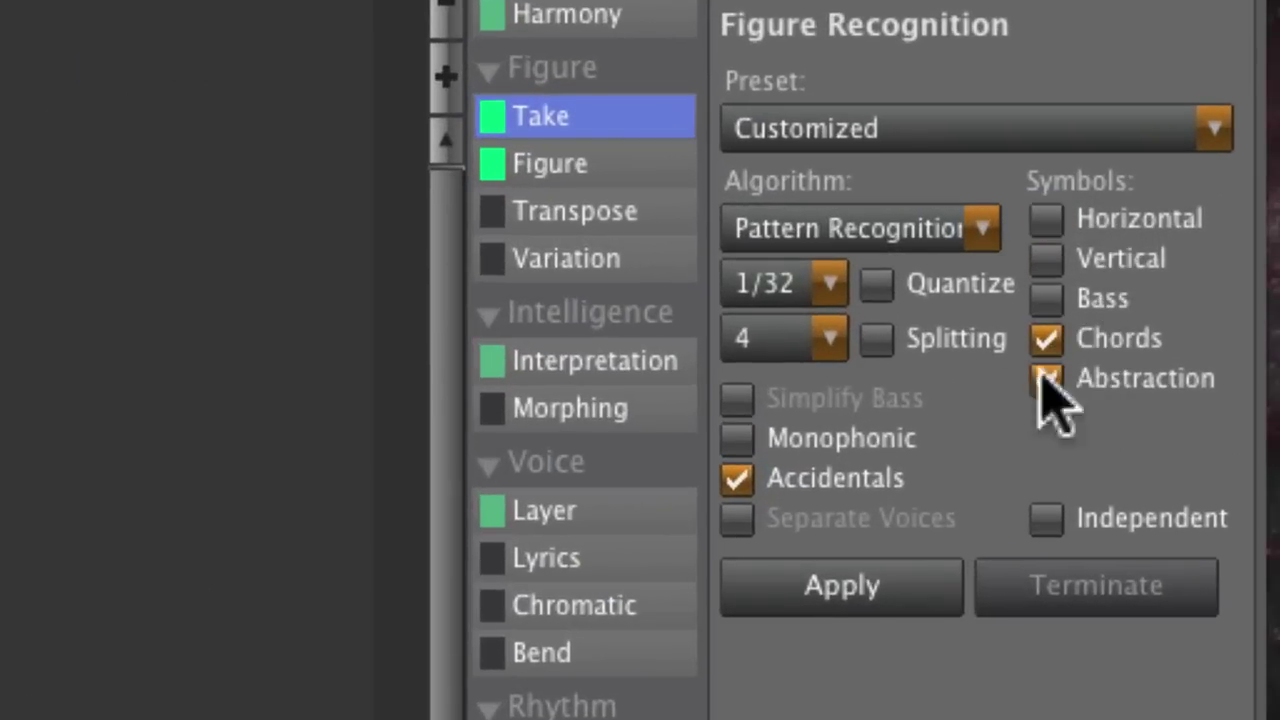
pyautogui.click(798, 284)
pyautogui.click(805, 320)
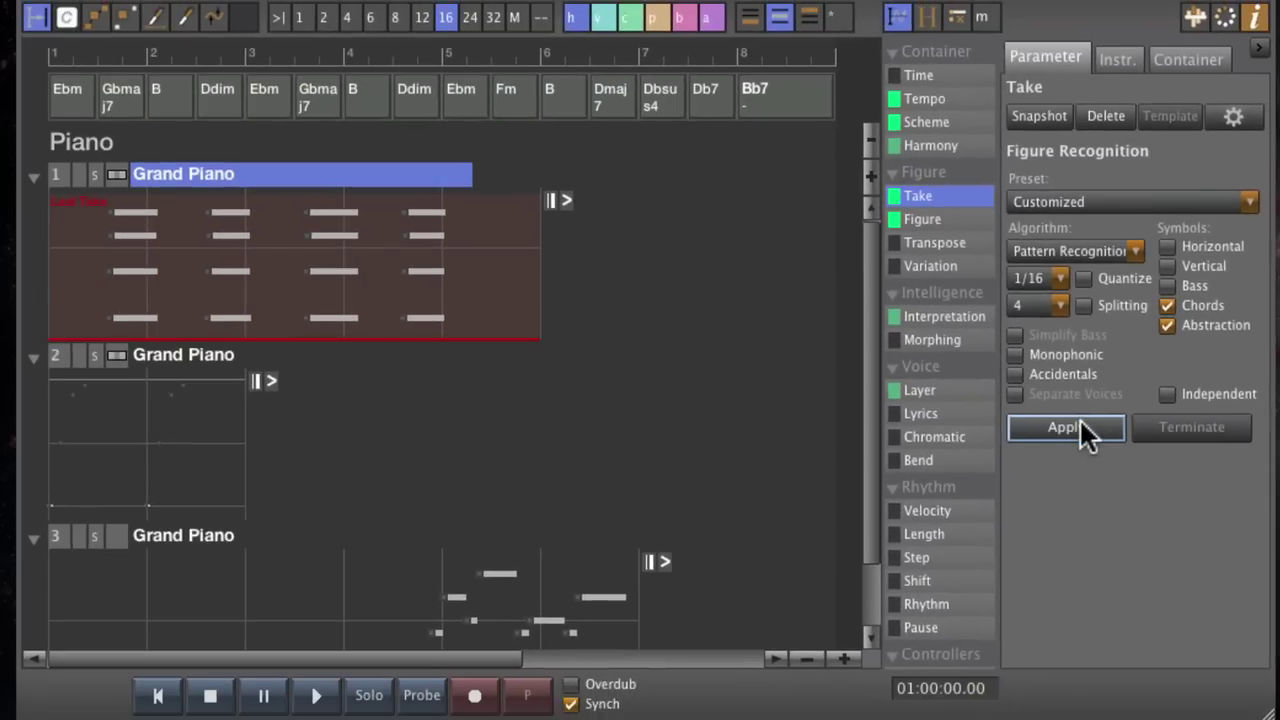
pyautogui.click(868, 573)
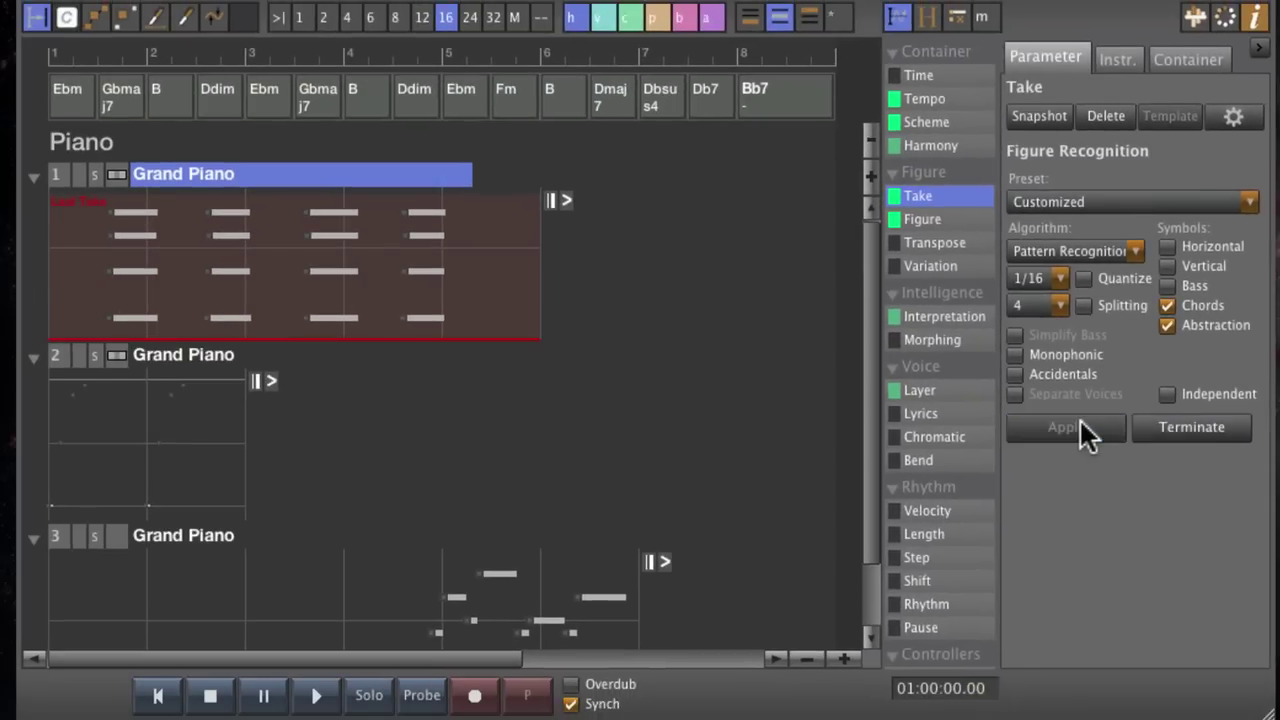
pyautogui.click(318, 697)
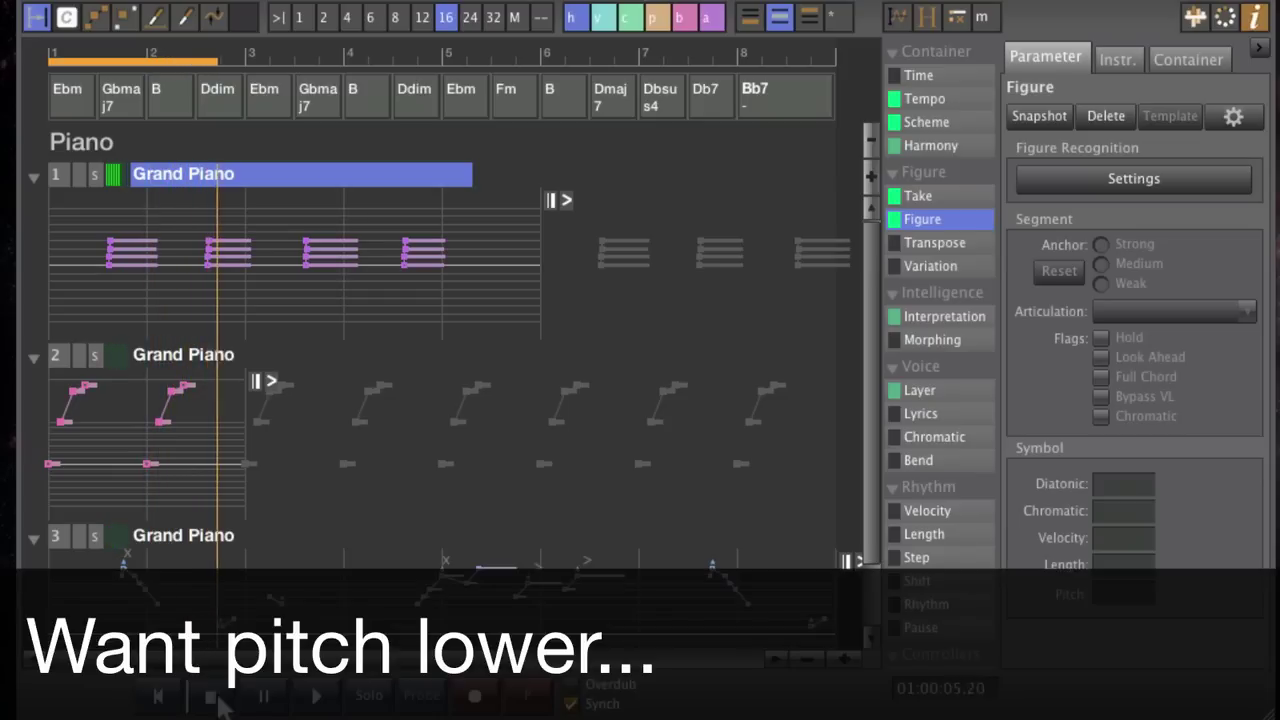
pyautogui.click(214, 698)
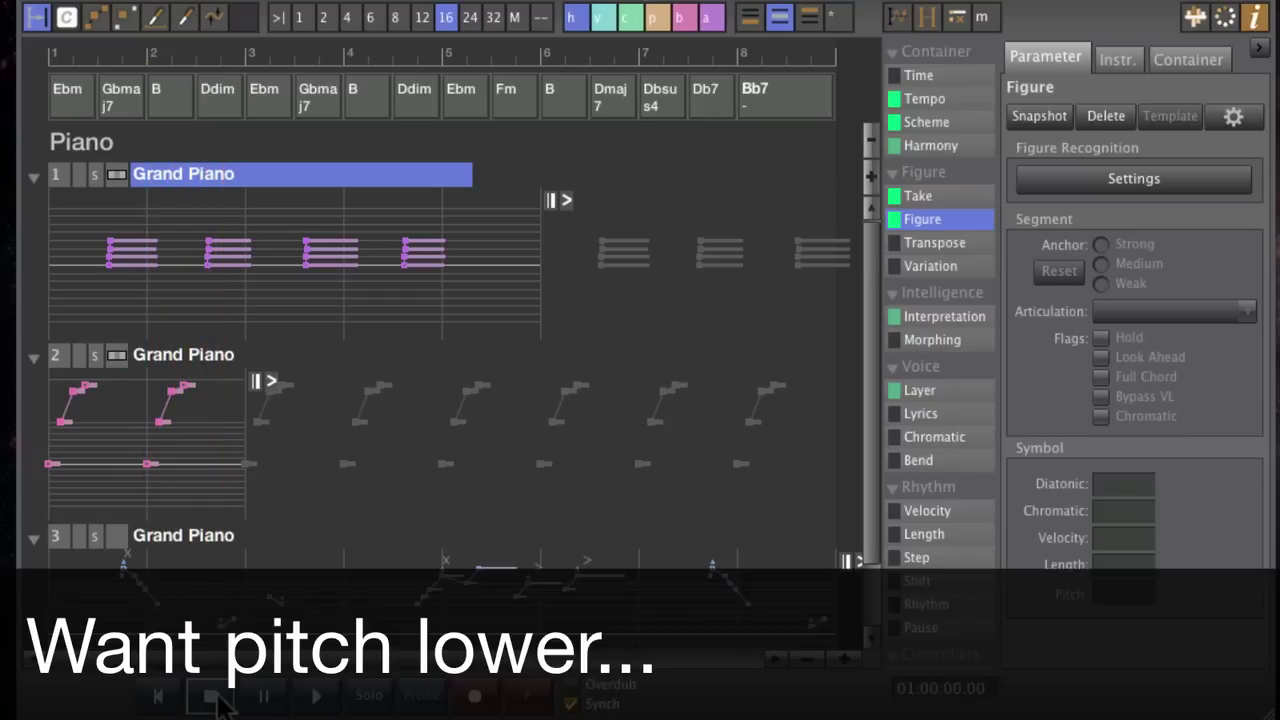
# Shift the center of the new Grand Piano's middle playing range to a lower pitch and play back the result
pyautogui.click(1124, 57)
pyautogui.click(1094, 149)
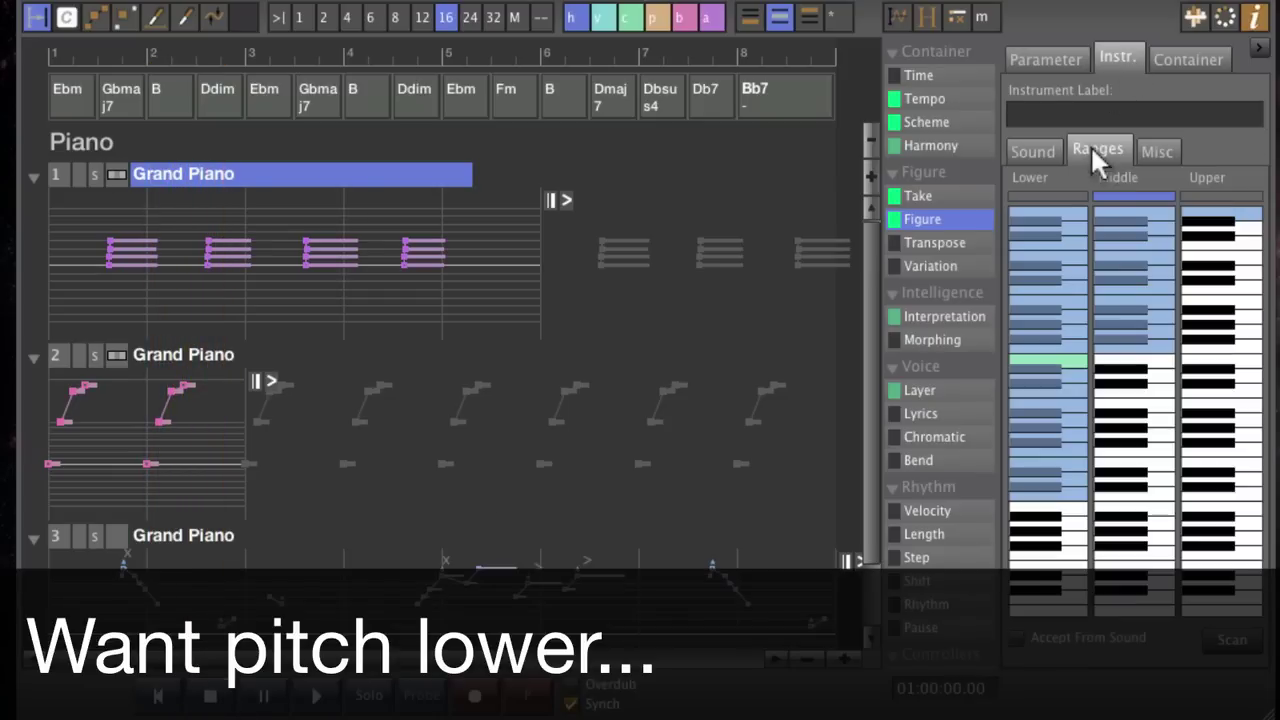
pyautogui.click(1145, 288)
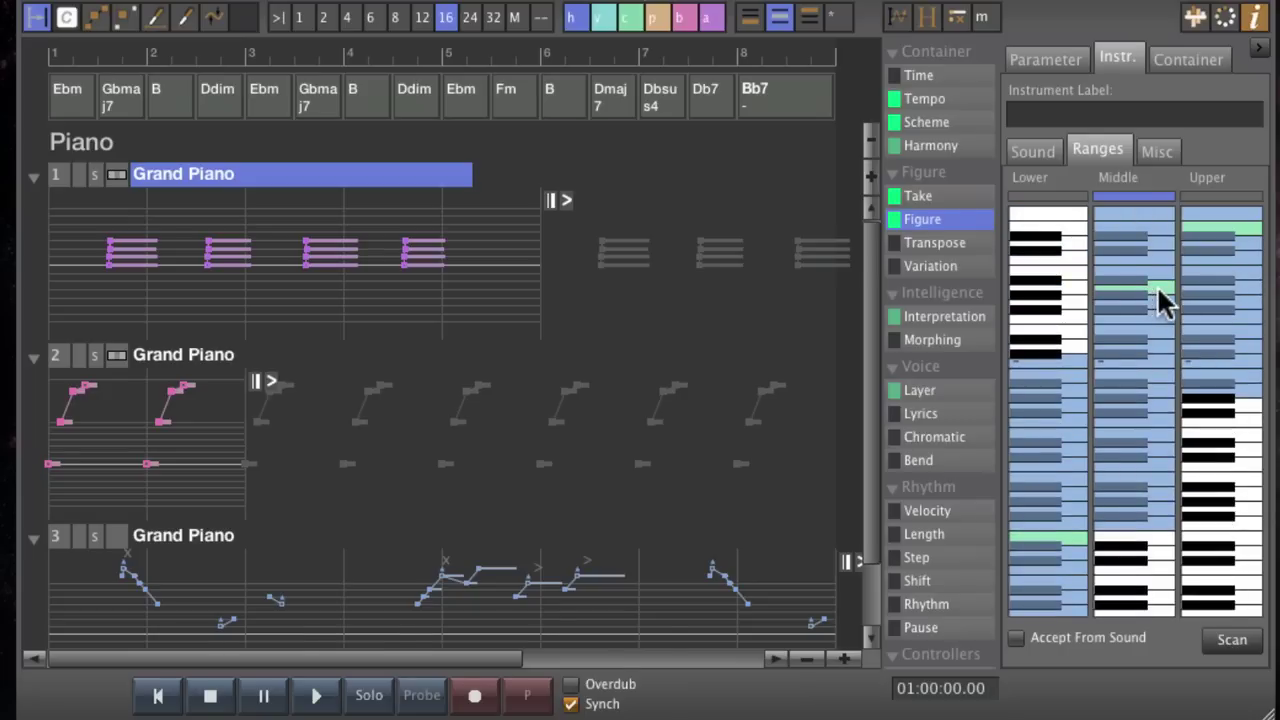
pyautogui.moveTo(1157, 285); pyautogui.dragTo(1154, 376)
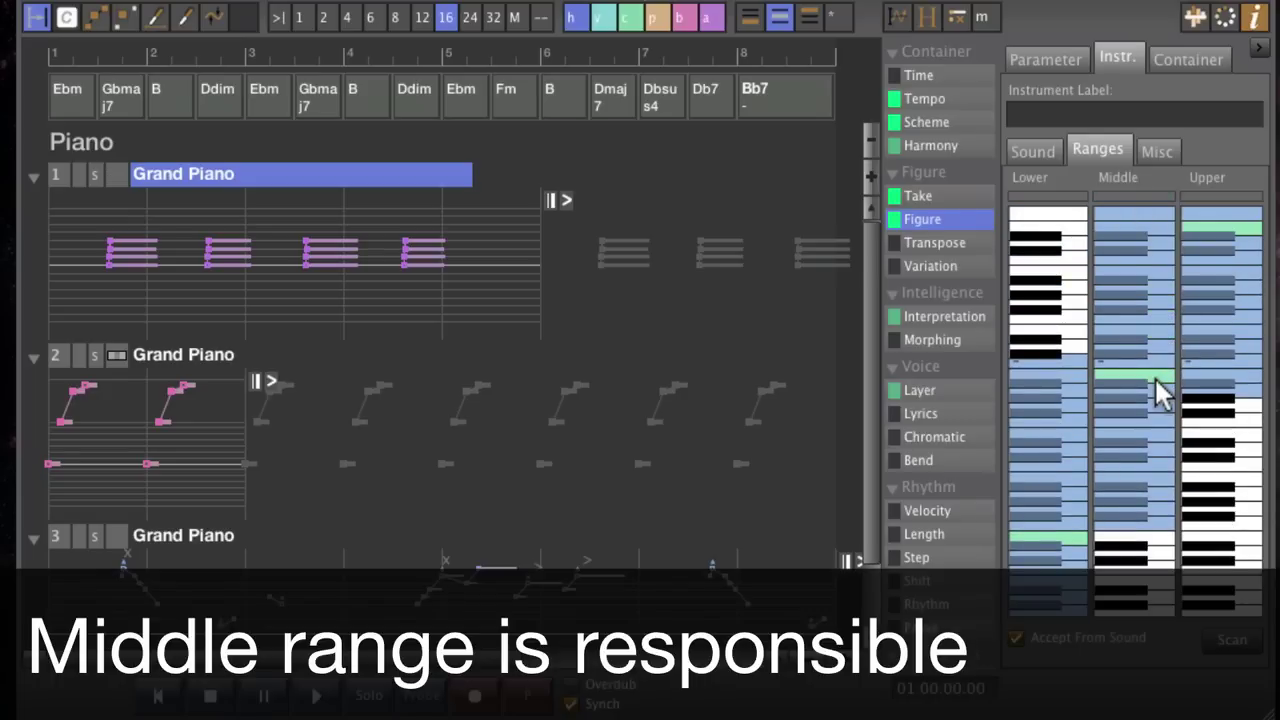
pyautogui.click(318, 697)
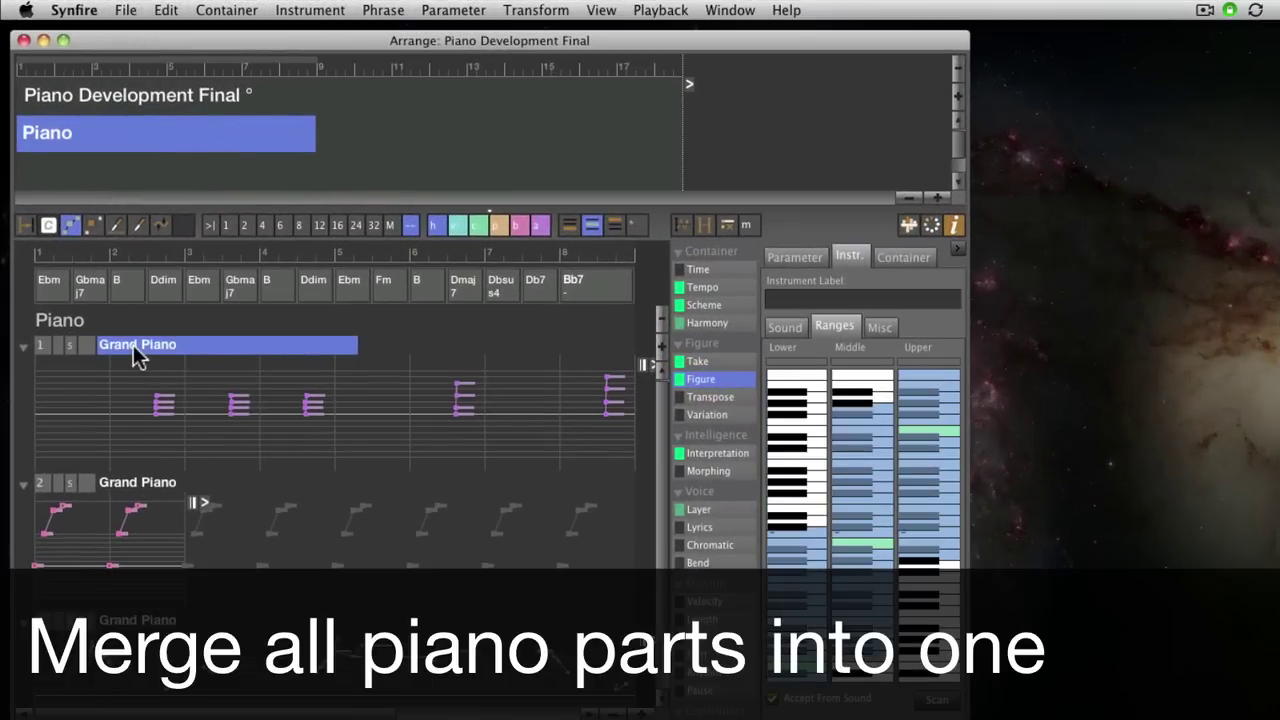
# Merge the phrases of all three Grand Piano instruments in the Piano container into one
pyautogui.keyDown('super'); pyautogui.click(137, 483); pyautogui.keyUp('super')
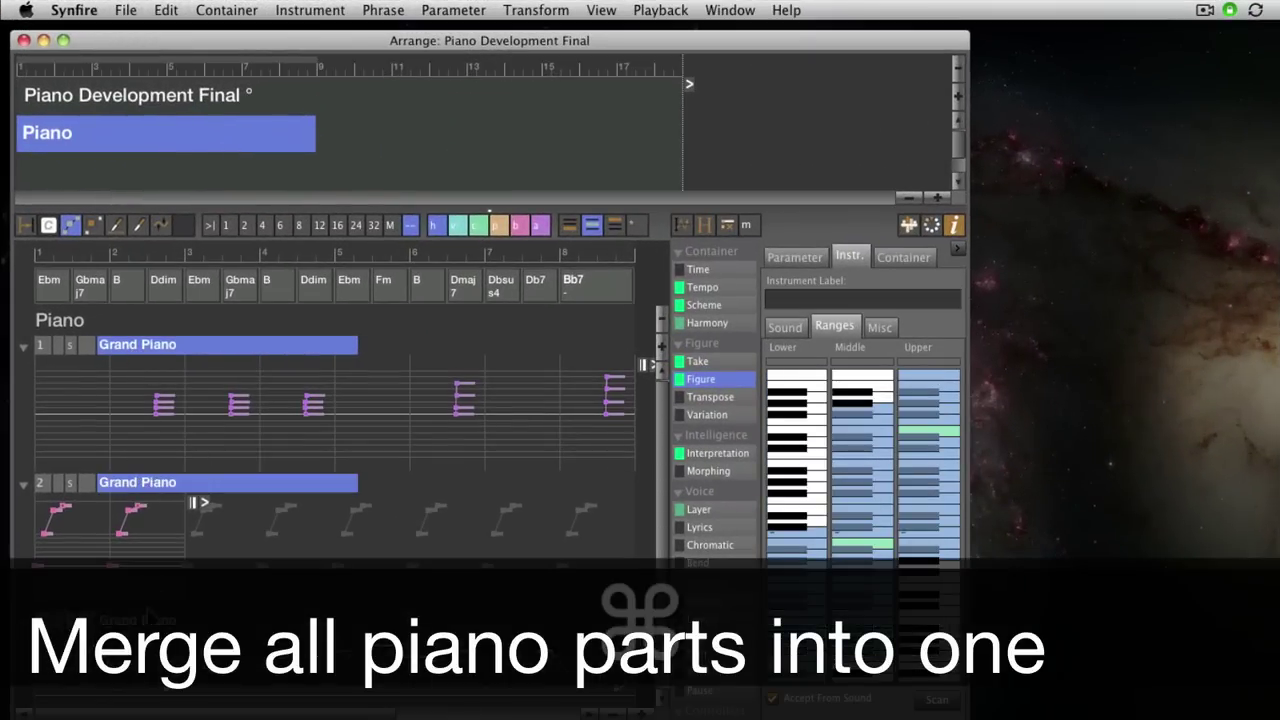
pyautogui.click(383, 10)
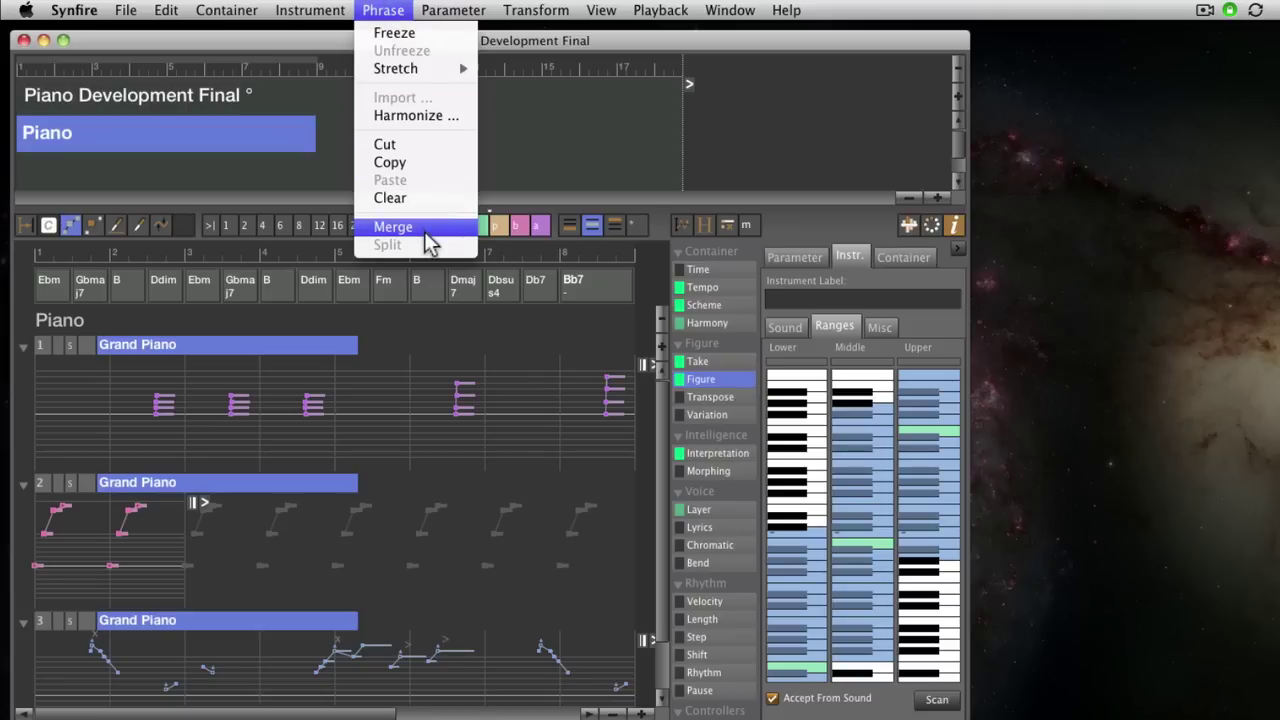
pyautogui.click(393, 227)
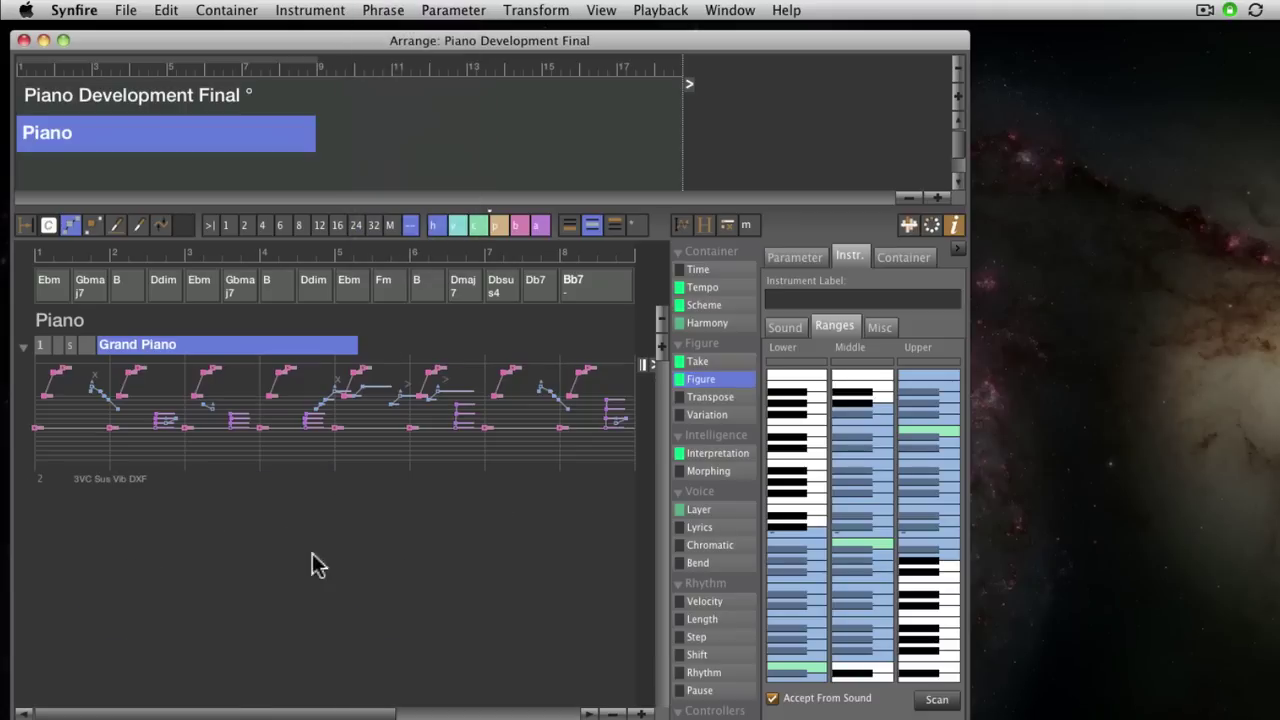